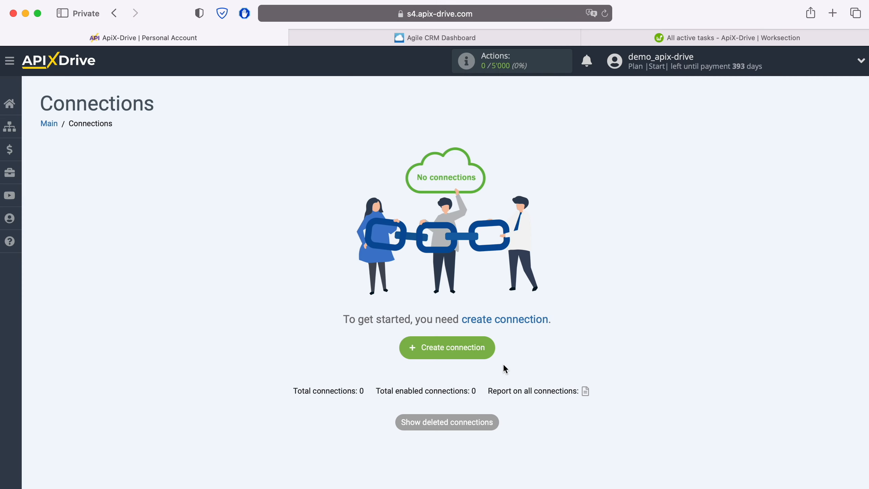
# - Create a new connection with Agile CRM as the data source system
pyautogui.click(485, 348)
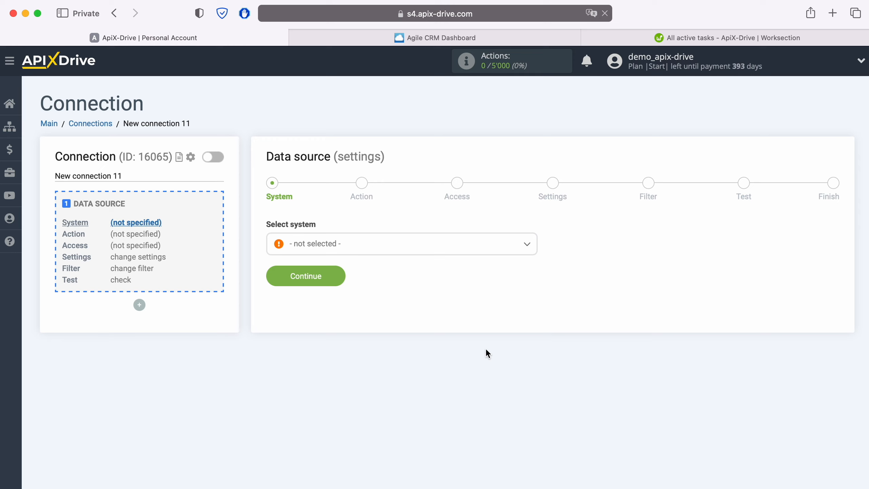
pyautogui.click(371, 244)
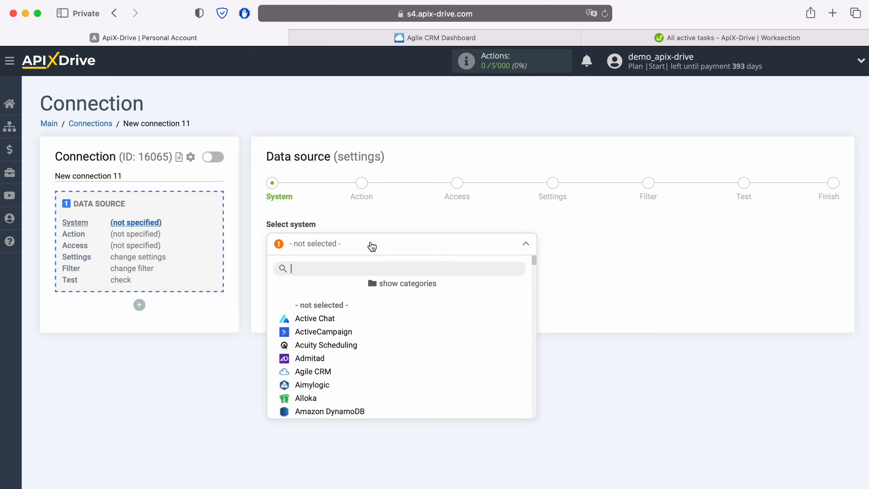
pyautogui.click(324, 357)
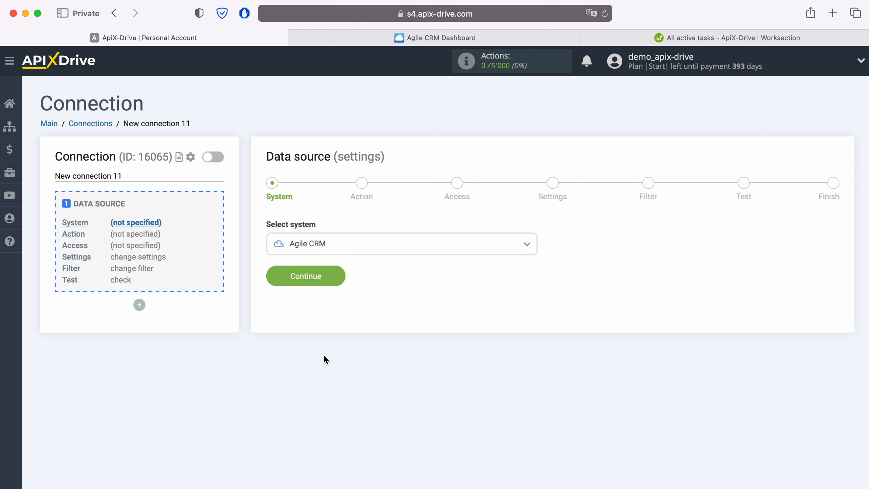
pyautogui.click(339, 280)
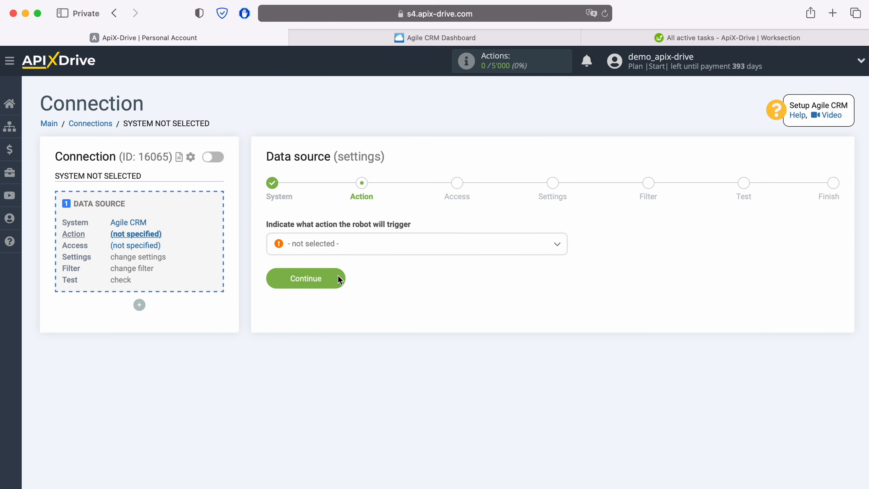
# - Choose Get CONTACTS (new) as the Agile CRM trigger action
pyautogui.click(357, 250)
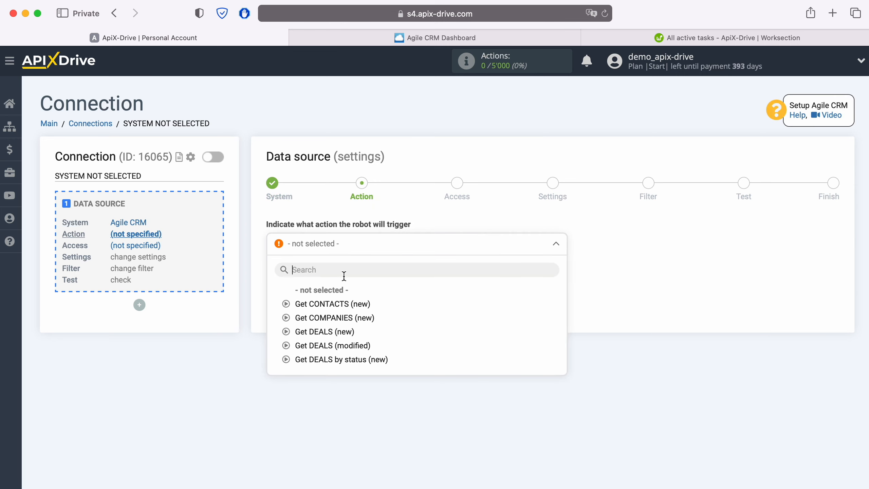
pyautogui.click(343, 304)
pyautogui.click(336, 278)
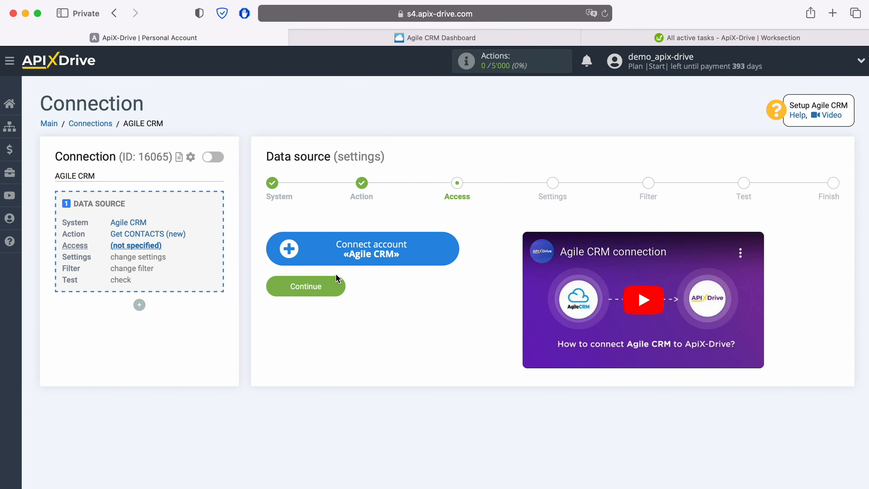
# - Open the Agile CRM account form and copy the apixdrivecom subdomain from Agile CRM's address
pyautogui.click(445, 253)
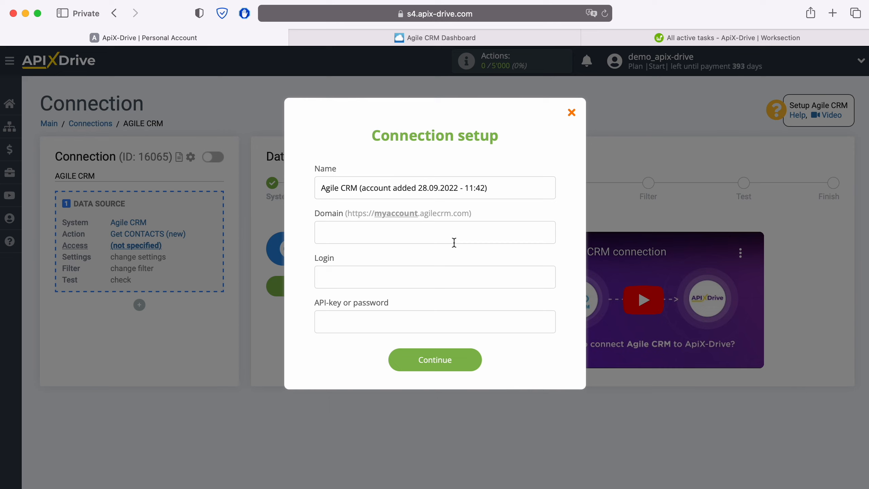
pyautogui.click(502, 38)
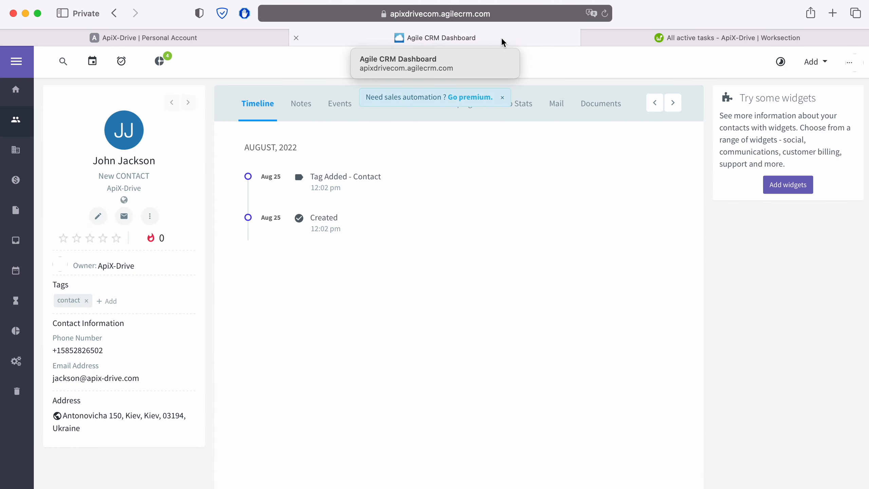
pyautogui.click(523, 13)
pyautogui.click(298, 14)
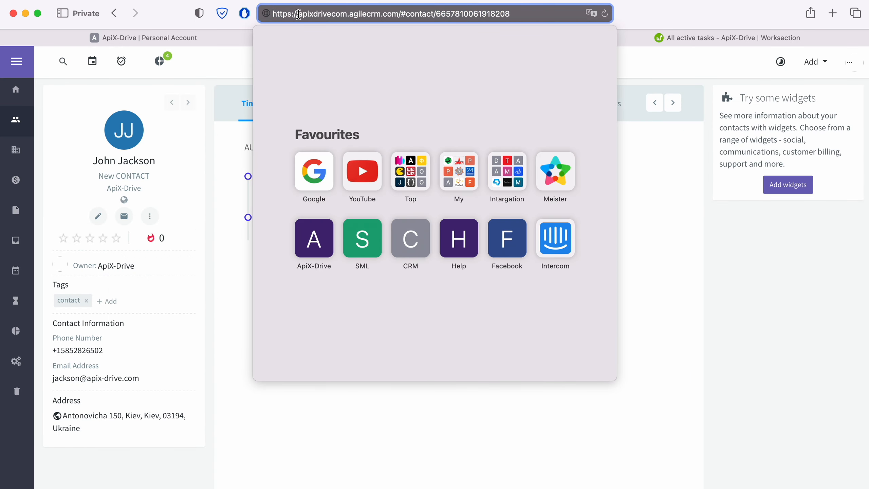
pyautogui.moveTo(298, 14); pyautogui.dragTo(347, 13)
pyautogui.rightClick(337, 16)
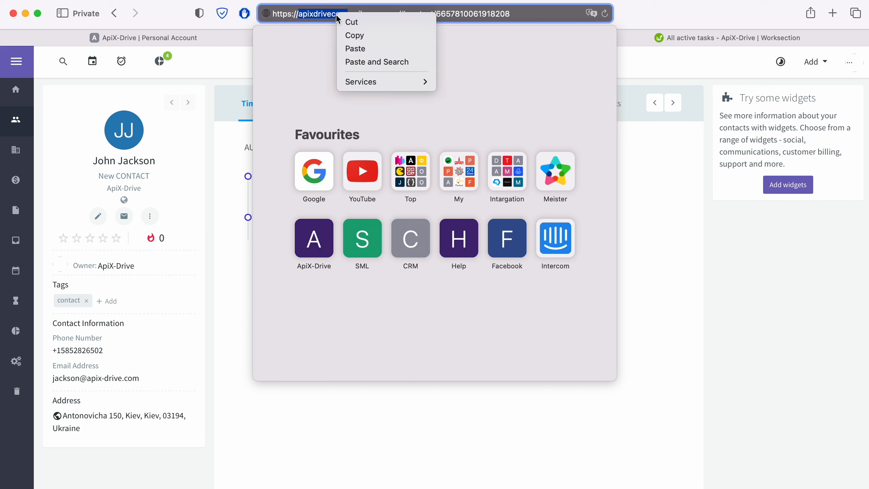
pyautogui.click(349, 33)
pyautogui.click(225, 36)
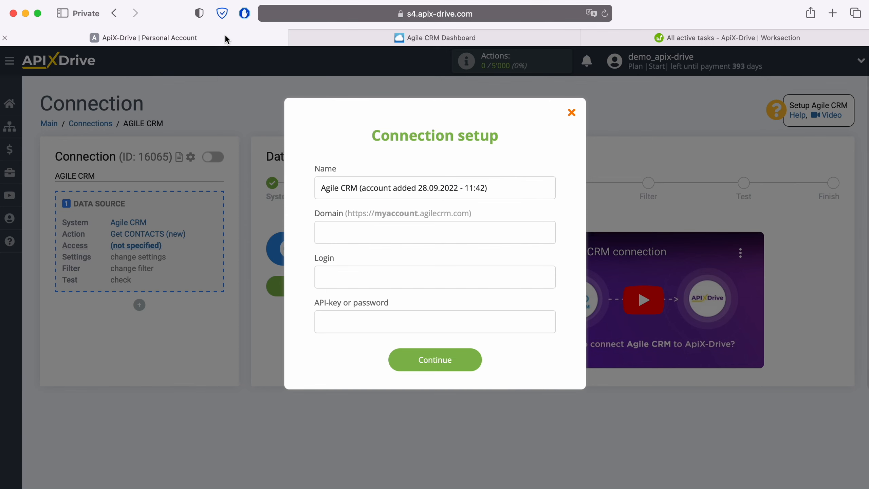
# - Paste apixdrivecom into Domain and enter the account e-mail as the Login
pyautogui.rightClick(349, 232)
pyautogui.click(366, 270)
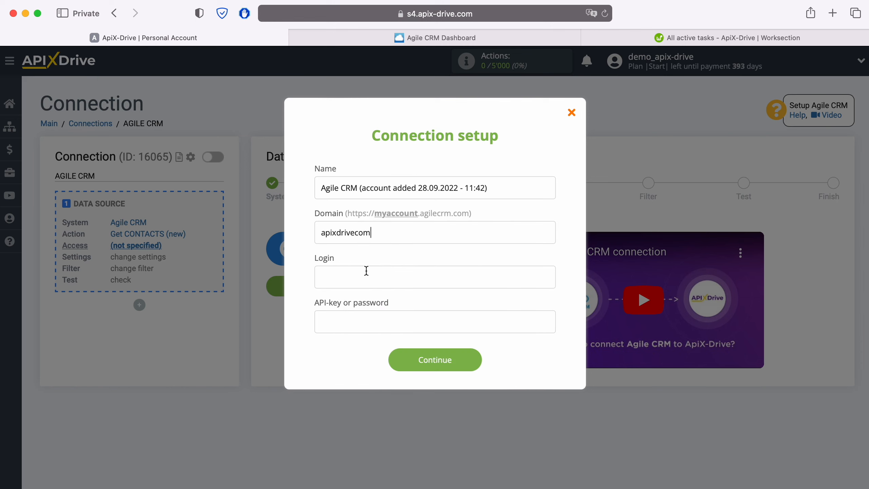
pyautogui.click(366, 273)
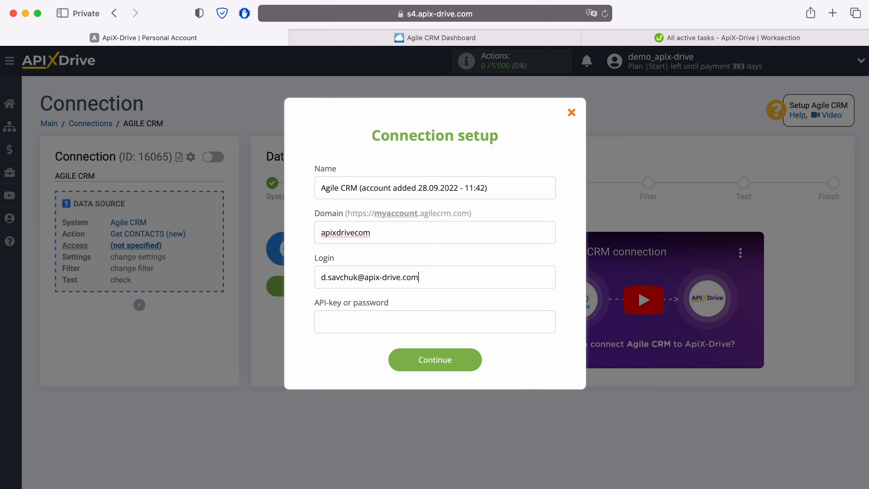
pyautogui.click(327, 318)
pyautogui.click(492, 41)
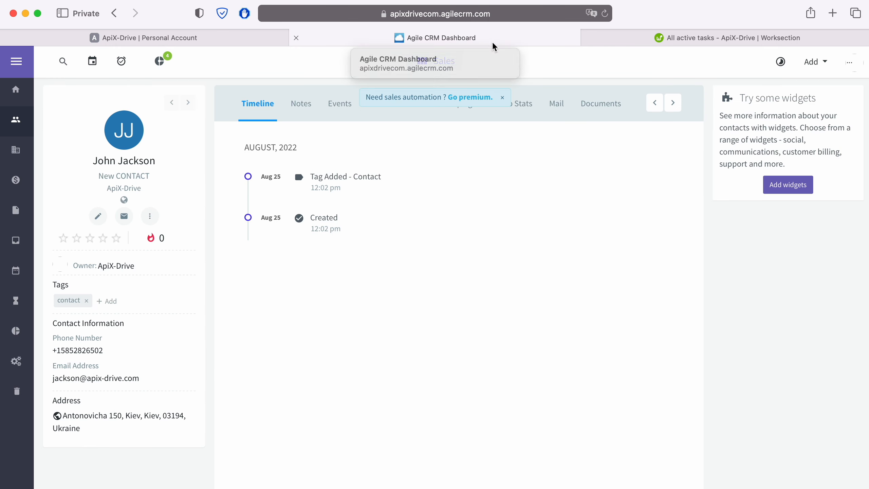
# - Copy the REST API key from Agile CRM's Admin Settings > Developers & API page
pyautogui.click(855, 64)
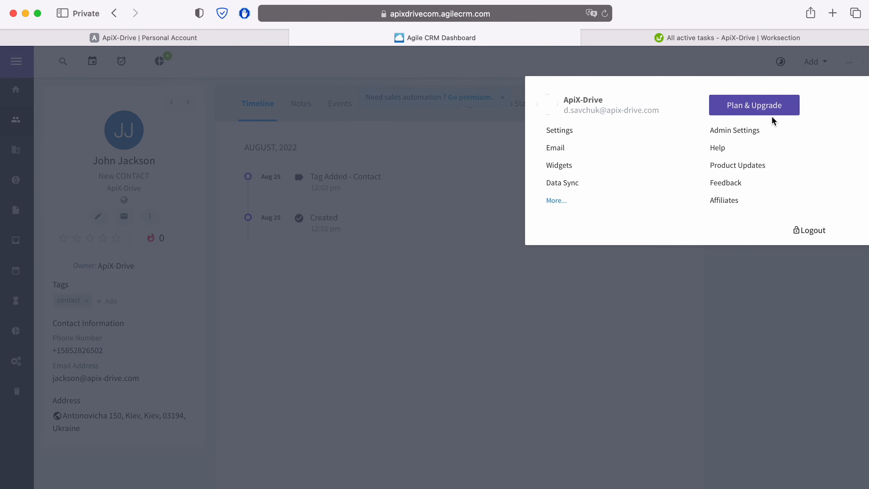
pyautogui.click(758, 130)
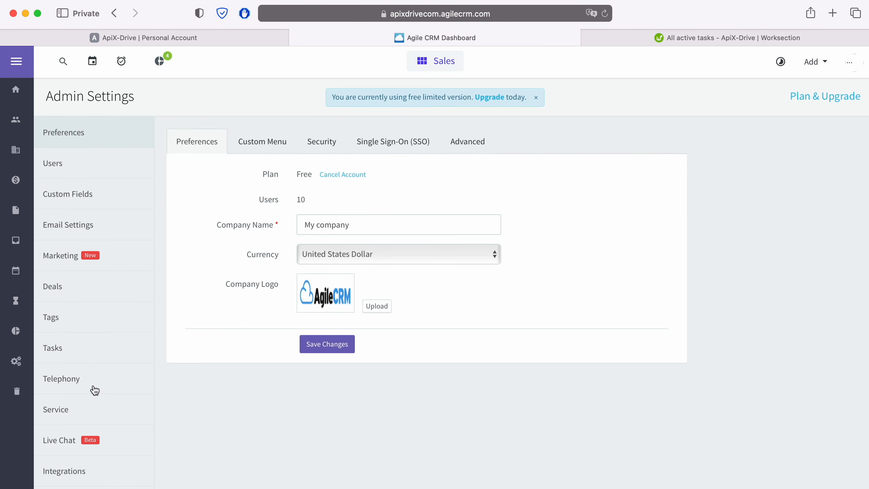
pyautogui.scroll(-3, 91, 388)
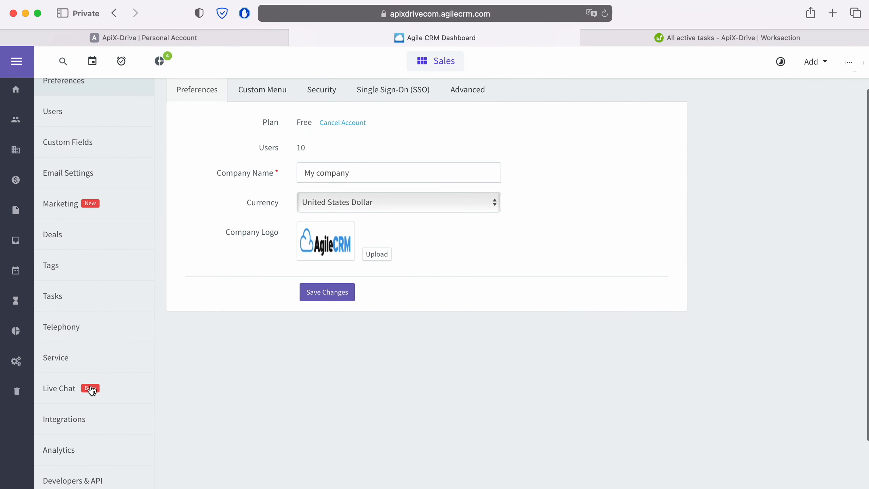
pyautogui.click(84, 480)
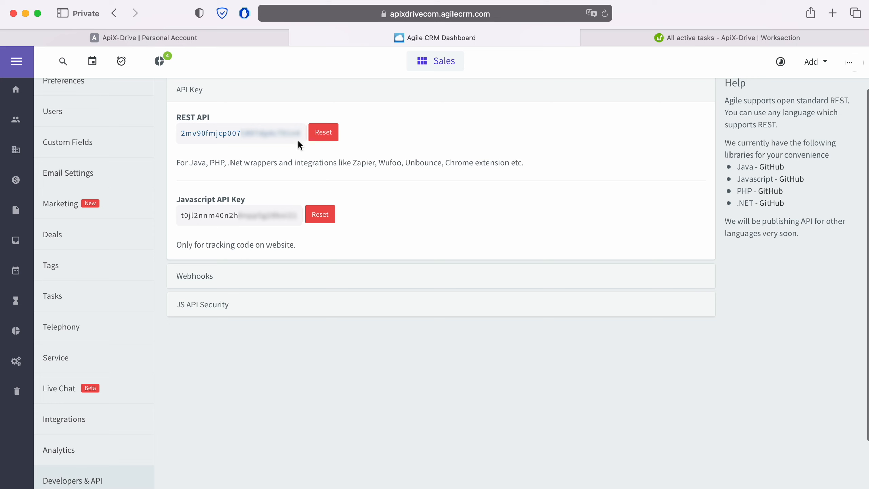
pyautogui.moveTo(300, 133); pyautogui.dragTo(180, 135)
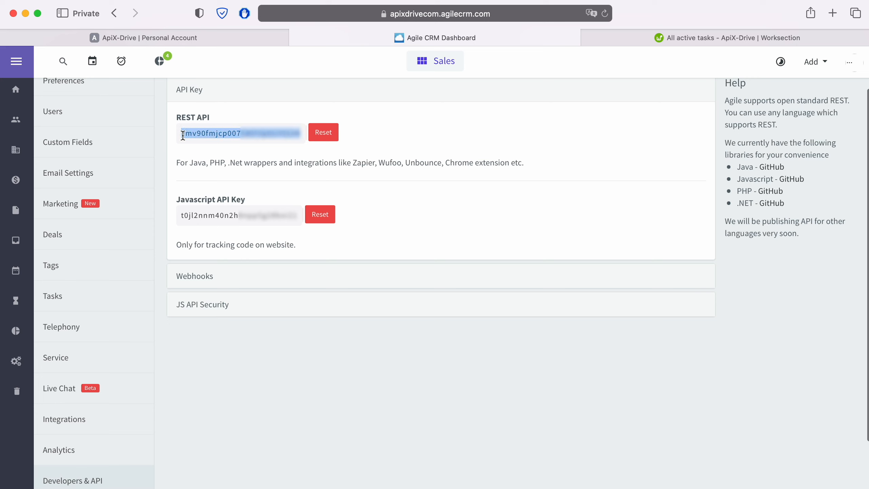
pyautogui.rightClick(186, 135)
pyautogui.click(215, 185)
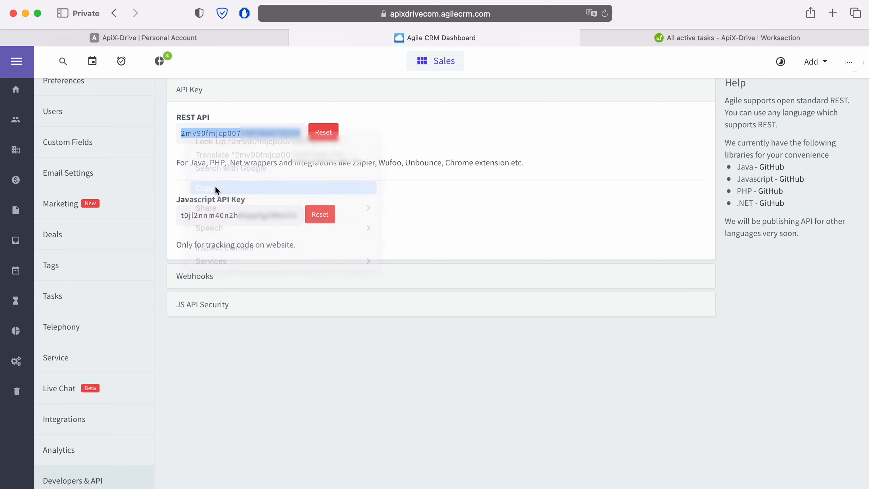
pyautogui.click(199, 43)
# - Paste the REST API key, submit the account, and select it as the login
pyautogui.rightClick(343, 321)
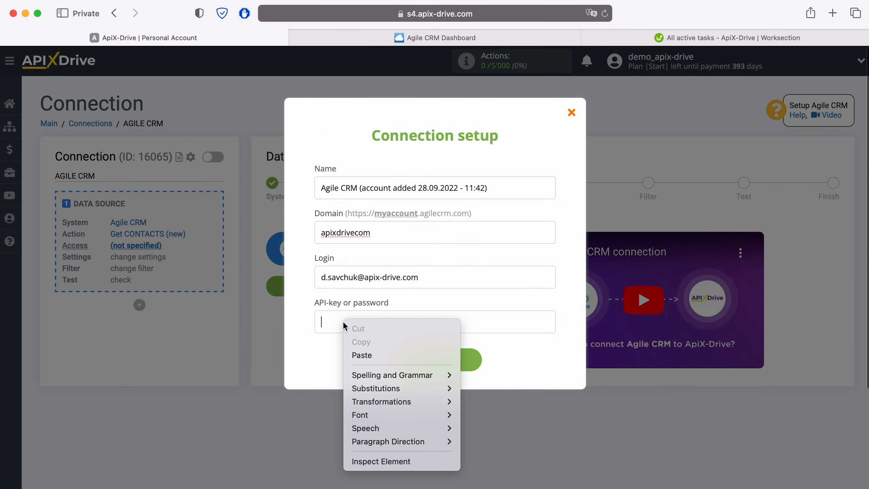
pyautogui.click(356, 356)
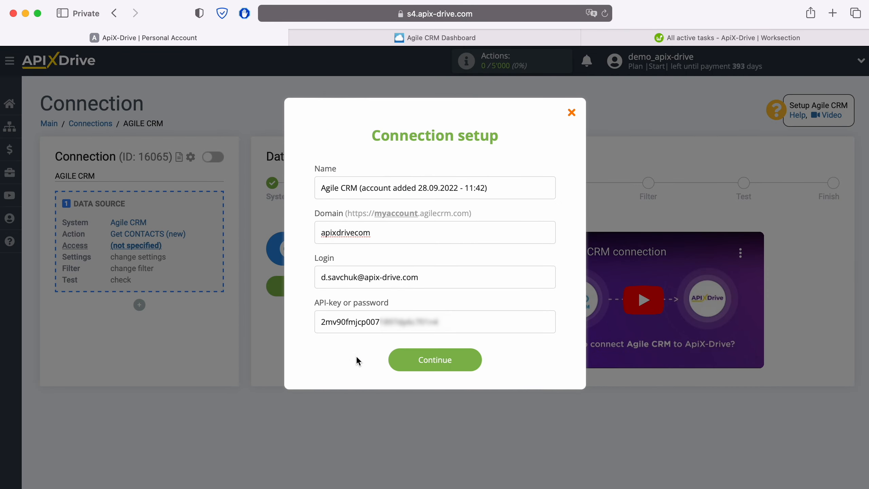
pyautogui.click(473, 358)
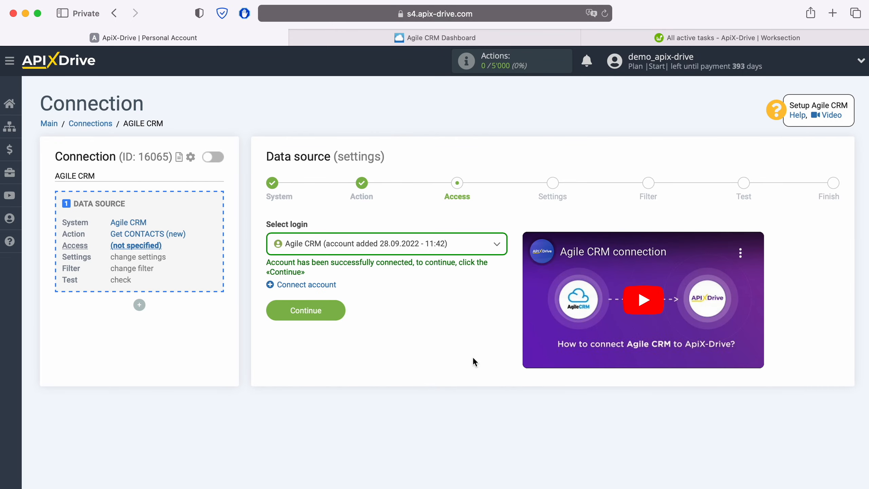
pyautogui.click(461, 243)
pyautogui.click(434, 316)
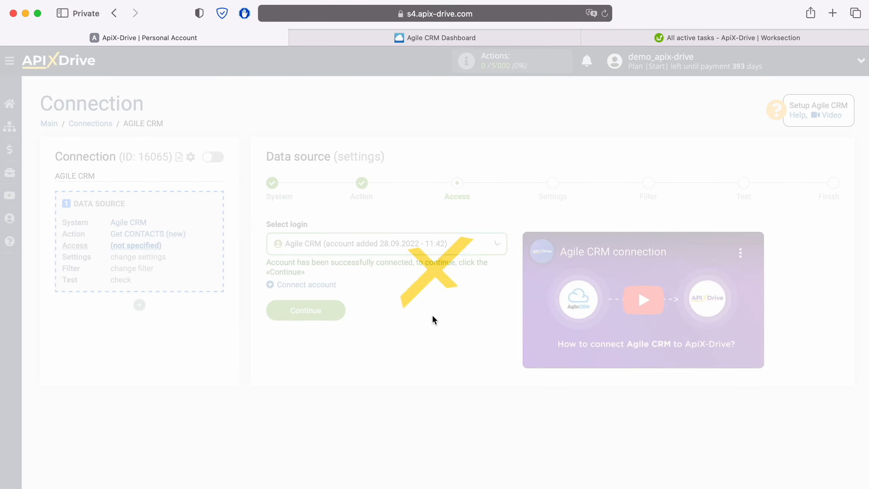
# - Pass Settings and Filter without filtering, review the test contact, and finish the source
pyautogui.click(341, 311)
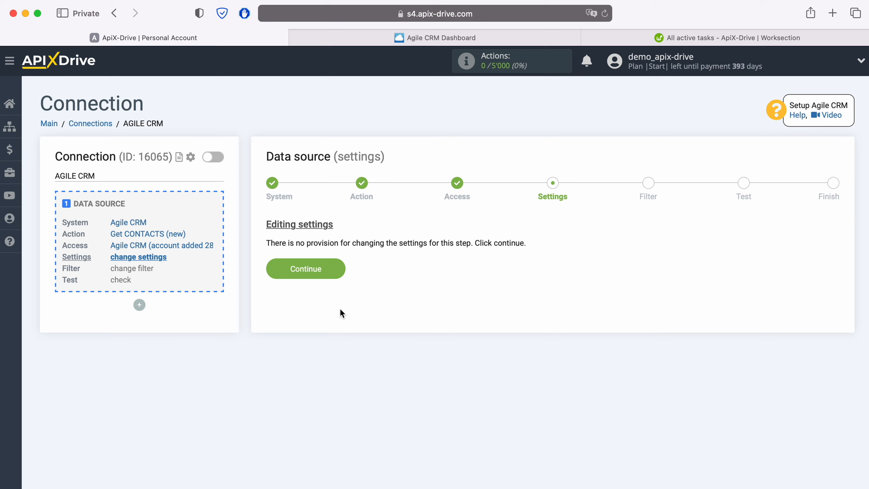
pyautogui.click(340, 269)
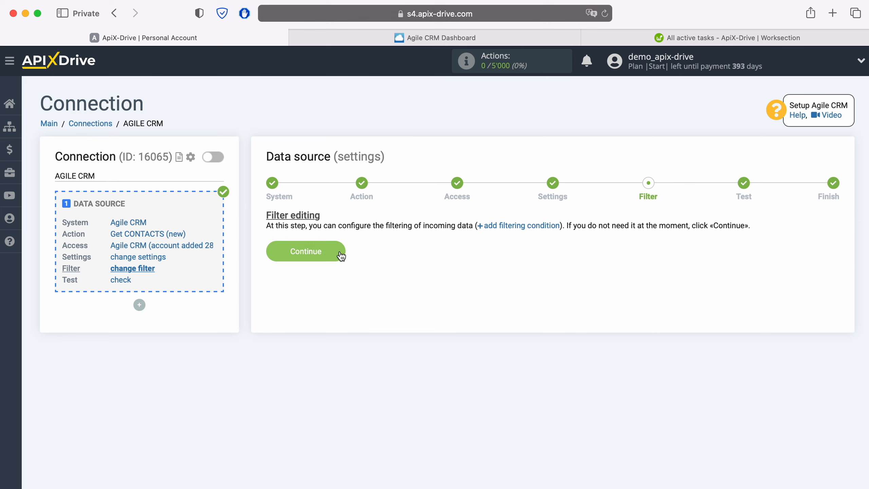
pyautogui.click(340, 252)
pyautogui.scroll(-3, 340, 252)
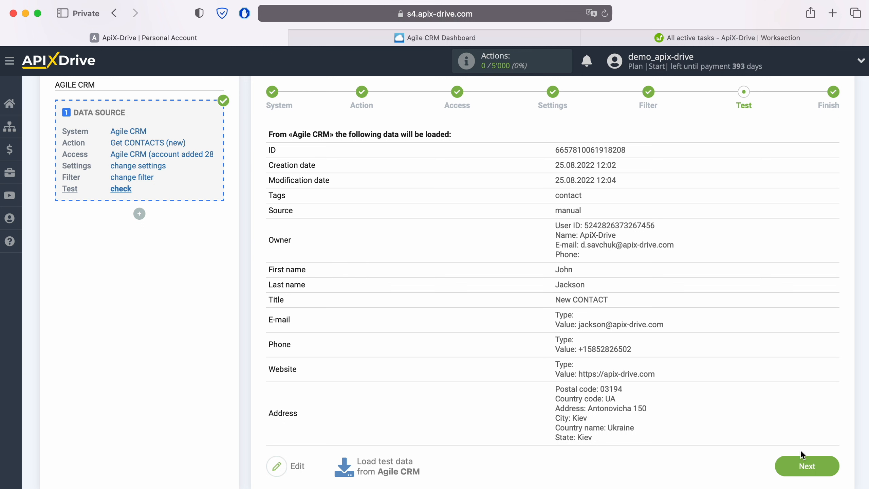
pyautogui.click(830, 462)
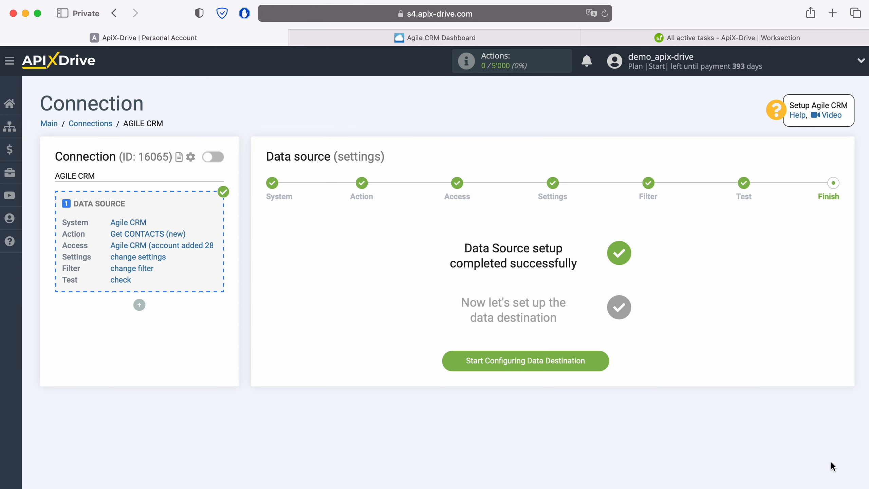
# - Start the data destination and pick Worksection from the system list
pyautogui.click(605, 360)
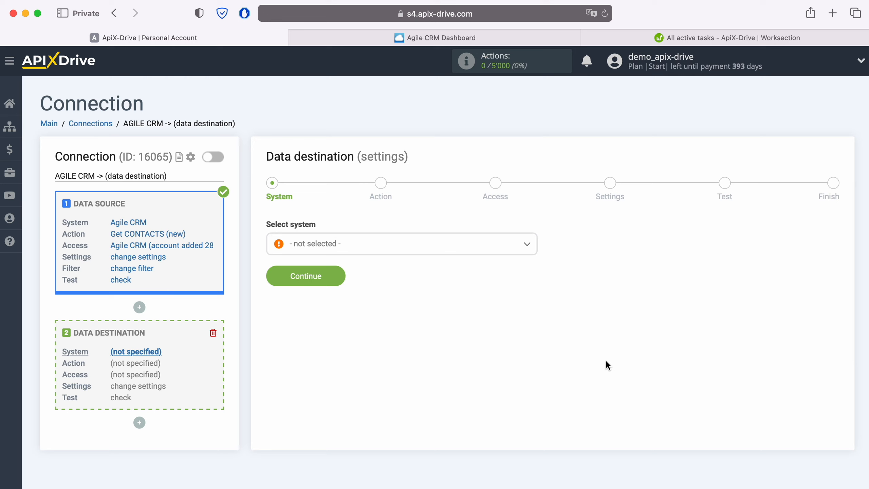
pyautogui.click(403, 249)
pyautogui.scroll(-15, 427, 333)
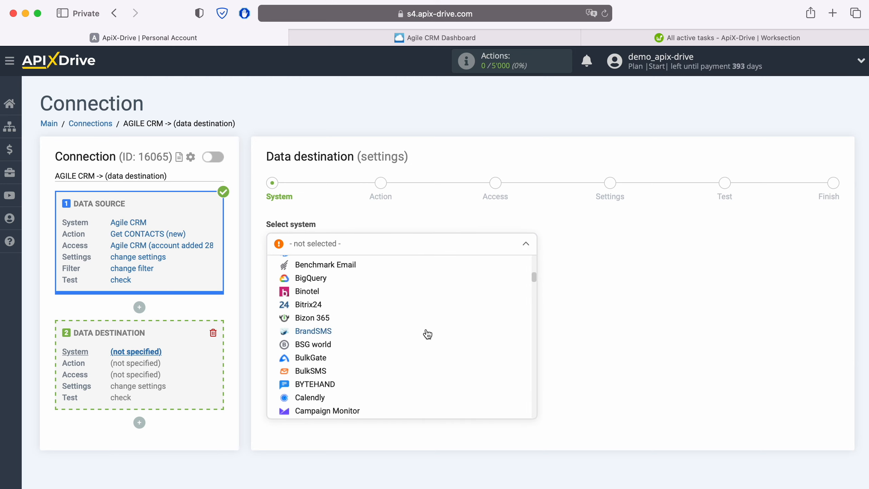
pyautogui.scroll(-15, 427, 334)
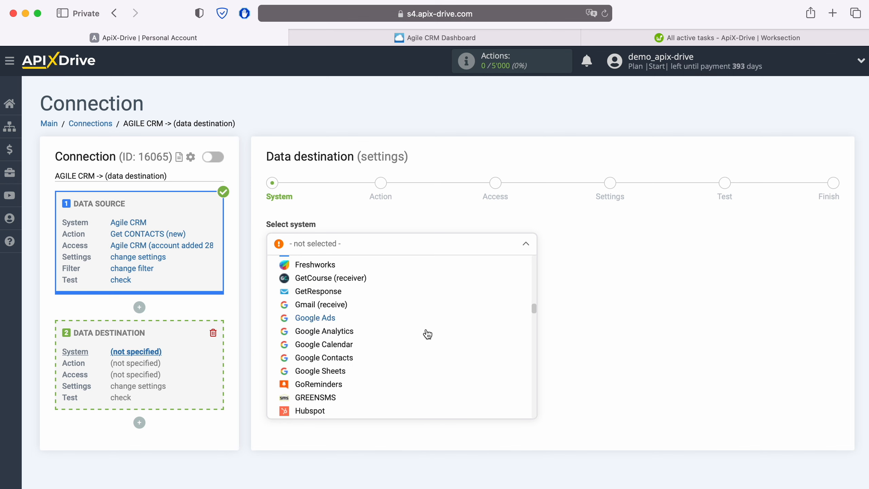
pyautogui.scroll(-15, 428, 334)
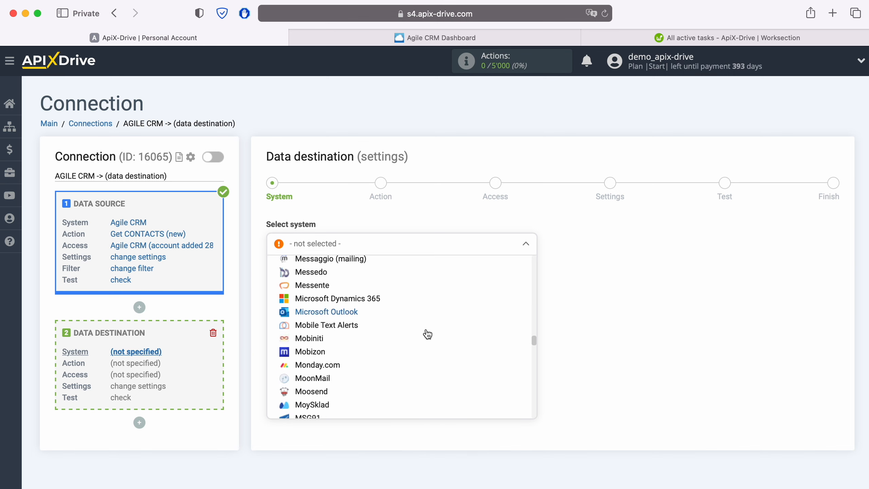
pyautogui.scroll(-15, 427, 334)
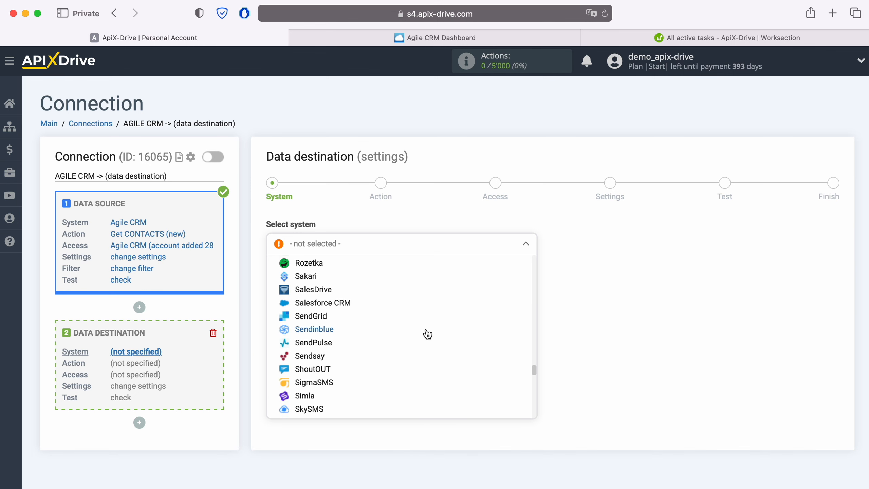
pyautogui.scroll(-15, 427, 334)
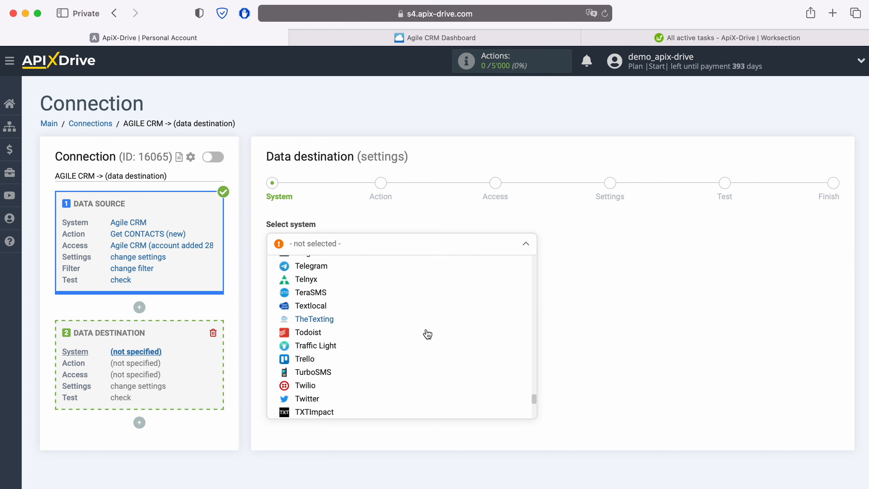
pyautogui.scroll(-2, 427, 333)
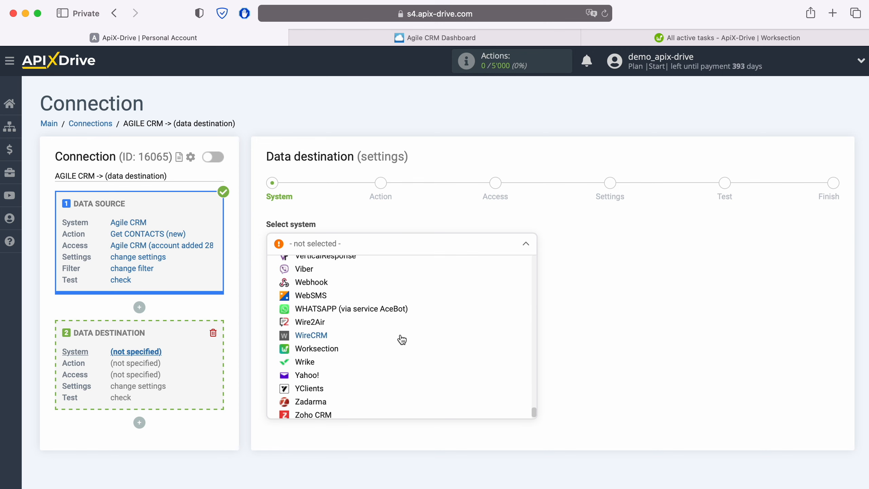
pyautogui.click(335, 351)
pyautogui.click(338, 278)
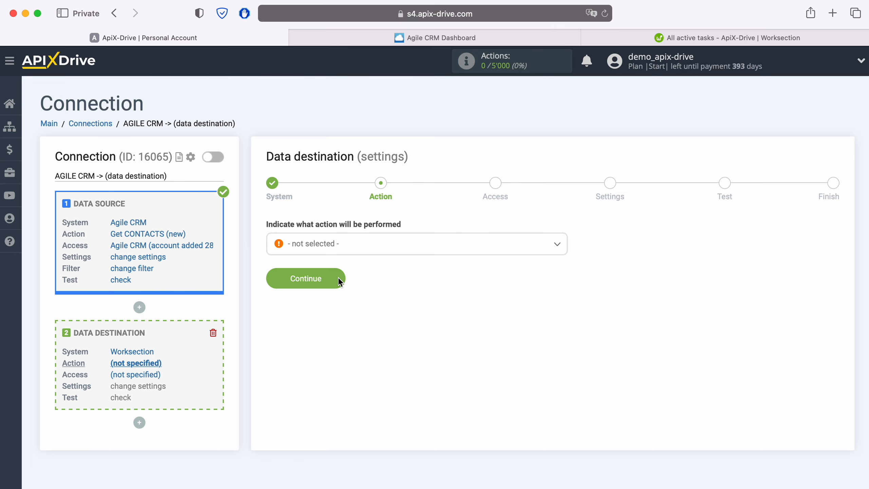
# - Choose Create TASK as the Worksection action
pyautogui.click(338, 245)
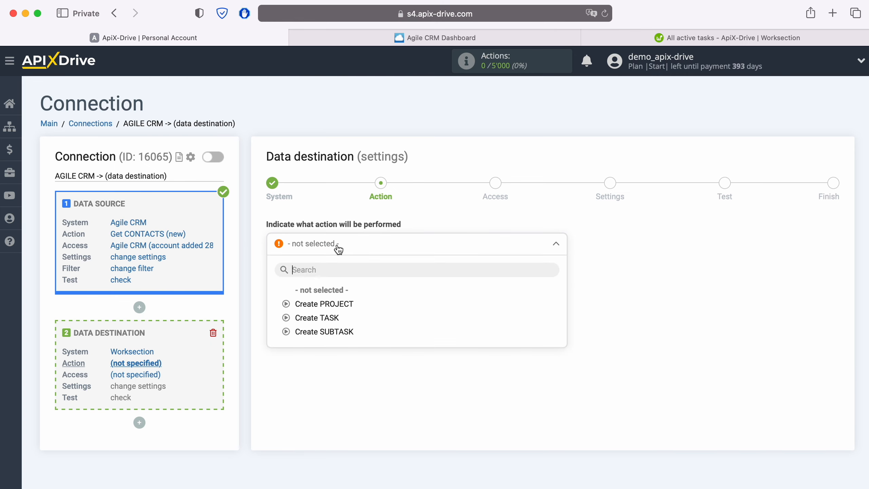
pyautogui.click(328, 316)
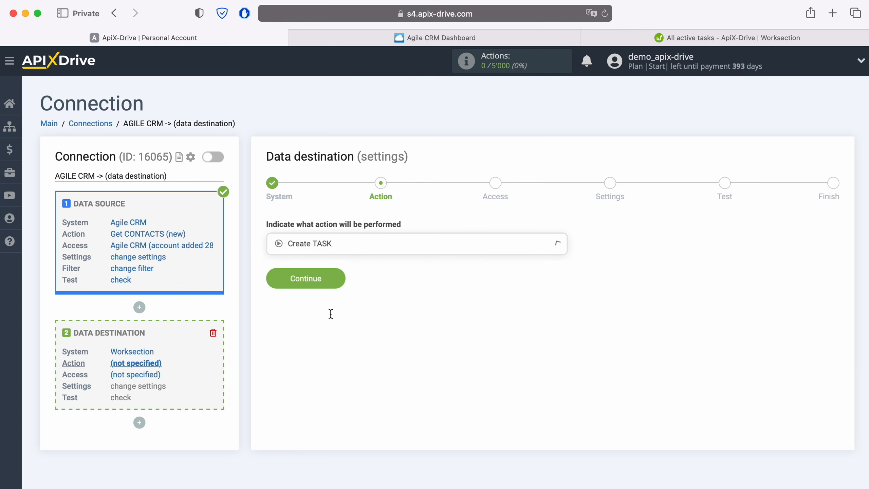
pyautogui.click(337, 281)
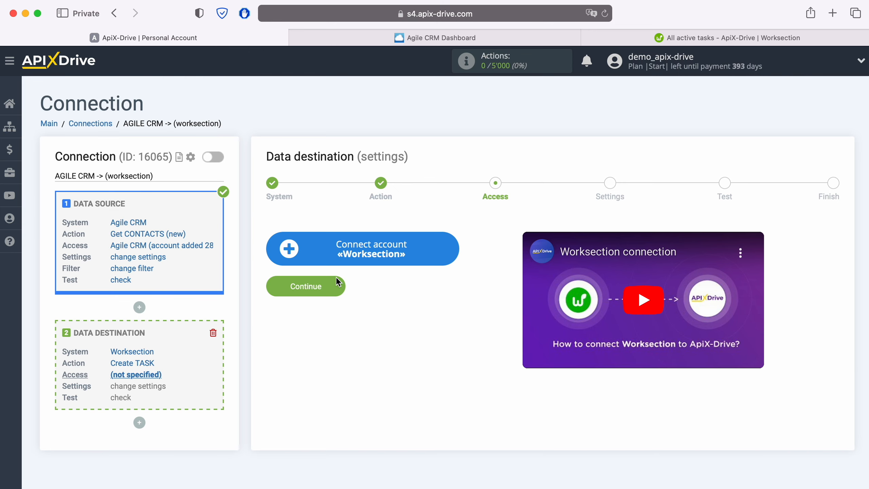
# - Open the Worksection account connection form, then view the Worksection tasks page
pyautogui.click(455, 246)
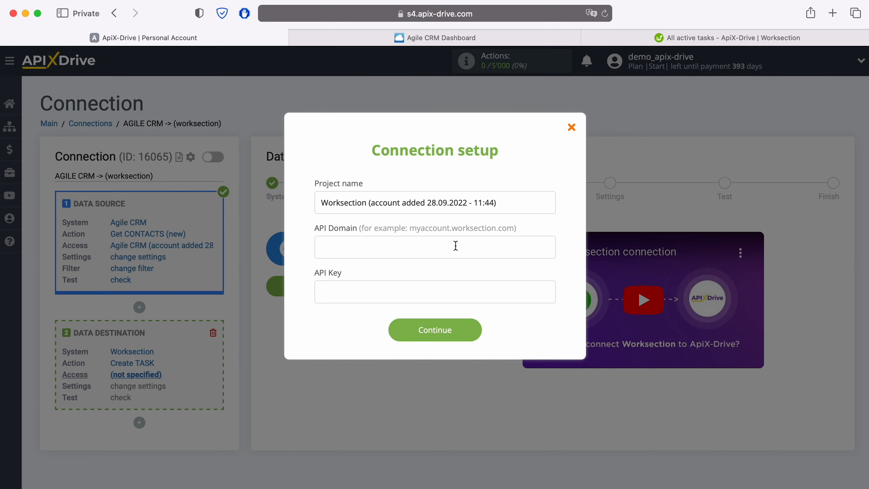
pyautogui.click(659, 36)
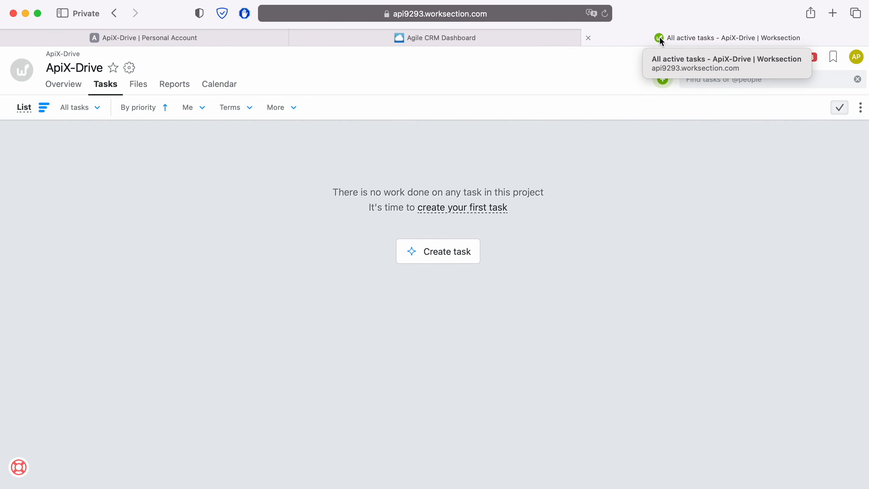
# - Copy api9293.worksection.com from the Worksection address into ApiX-Drive's API Domain field
pyautogui.click(532, 14)
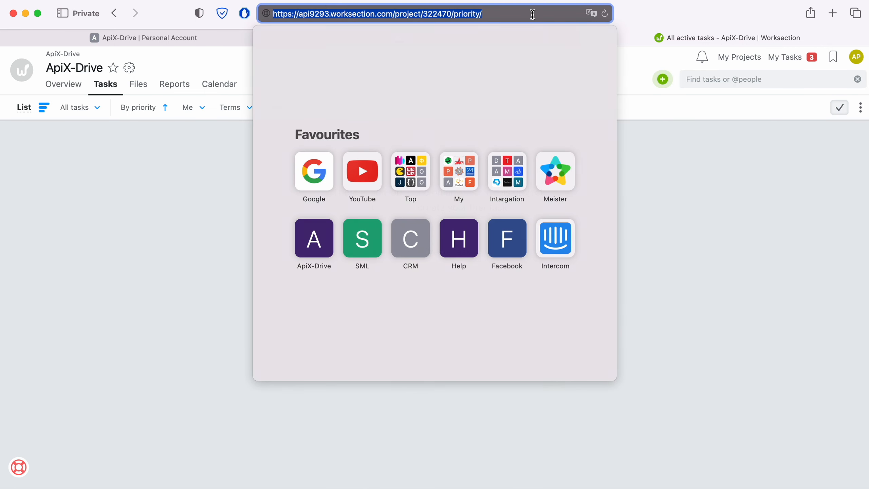
pyautogui.click(532, 14)
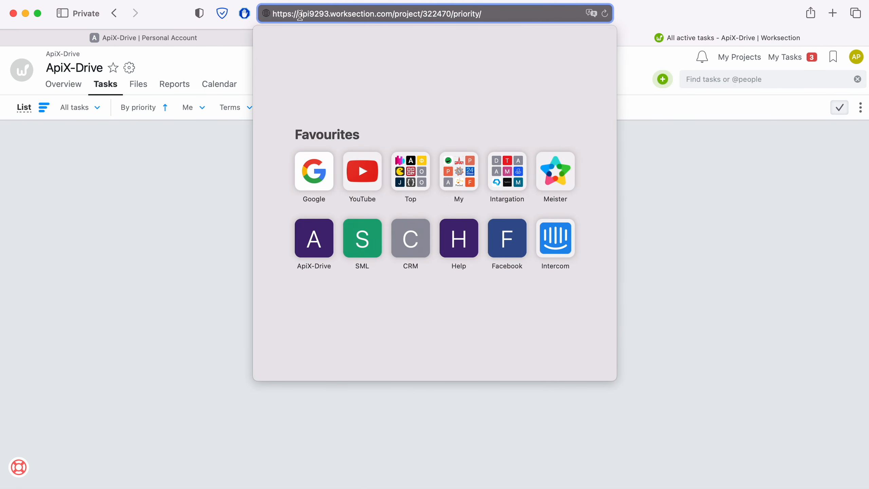
pyautogui.moveTo(300, 15); pyautogui.dragTo(390, 14)
pyautogui.rightClick(390, 14)
pyautogui.click(394, 35)
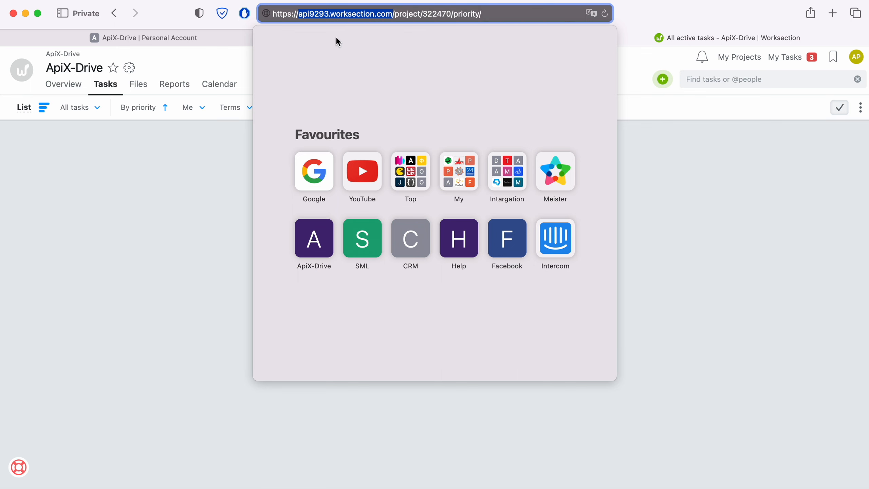
pyautogui.click(216, 38)
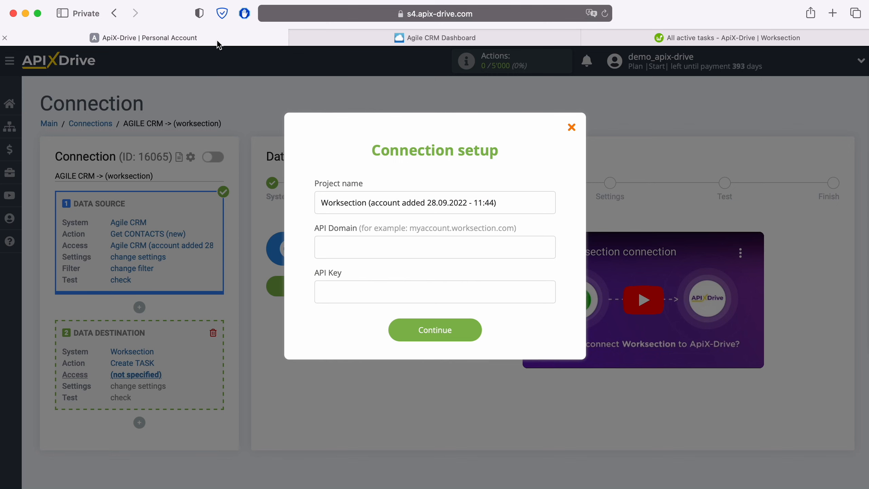
pyautogui.rightClick(344, 241)
pyautogui.click(372, 272)
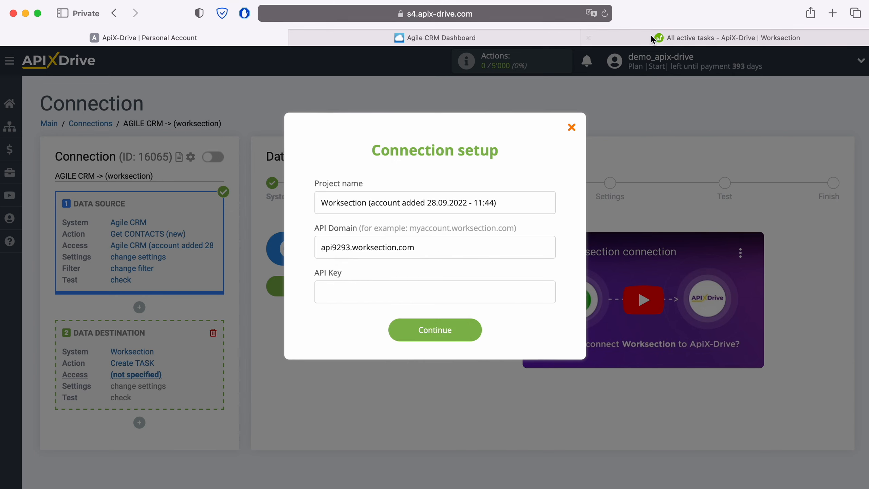
pyautogui.click(661, 38)
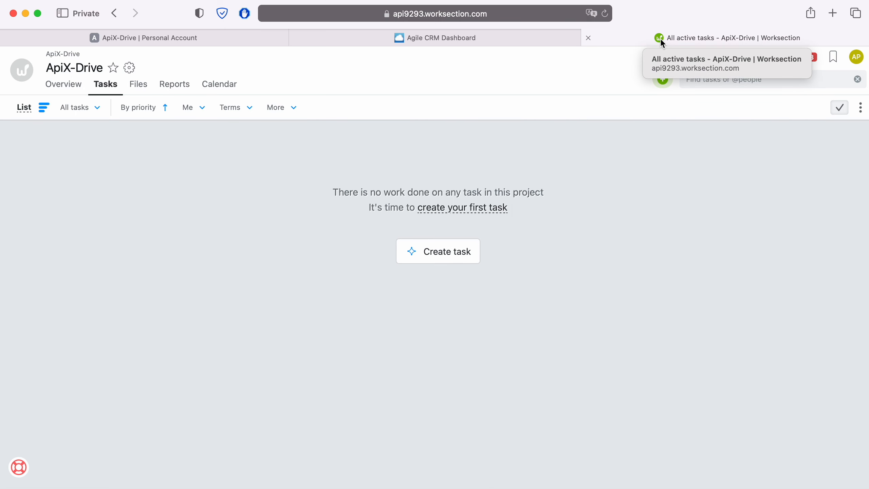
pyautogui.click(856, 57)
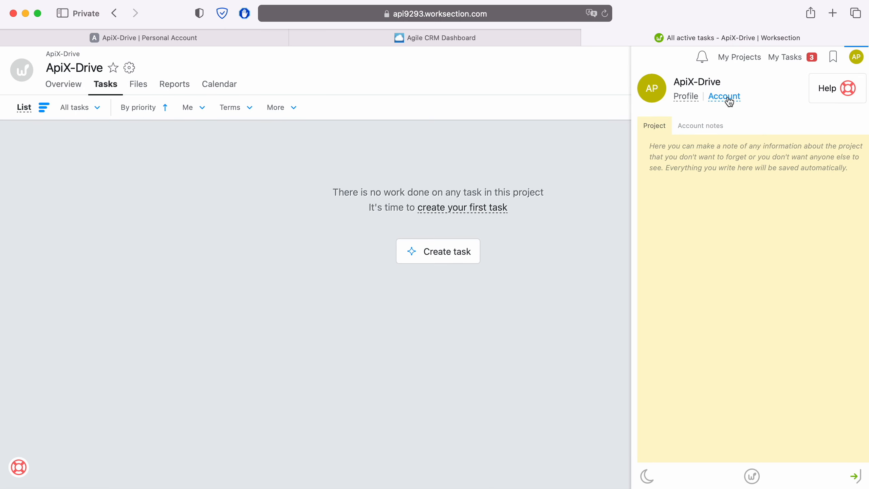
pyautogui.click(728, 96)
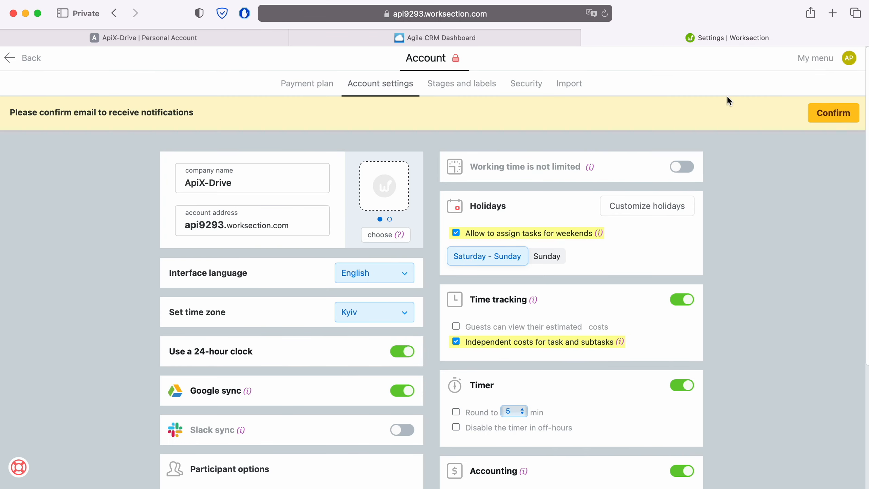
pyautogui.click(525, 83)
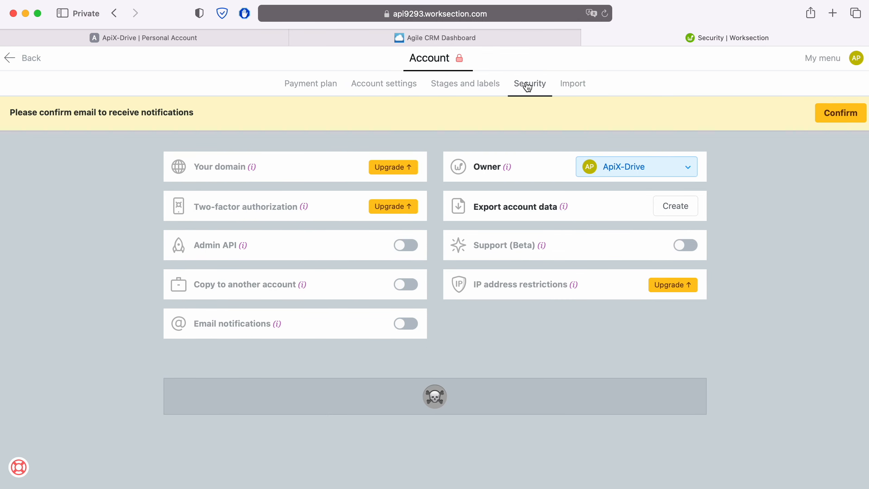
pyautogui.click(406, 245)
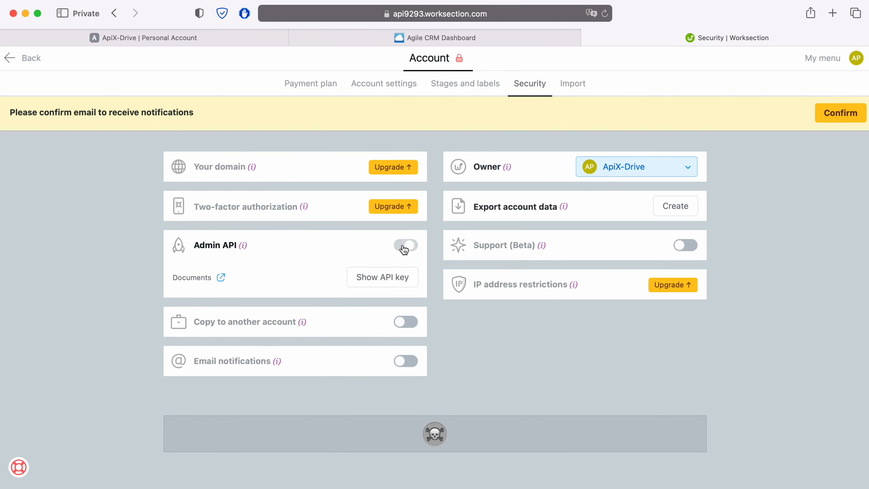
# - Reveal the API key by confirming the account password, and copy it
pyautogui.click(389, 282)
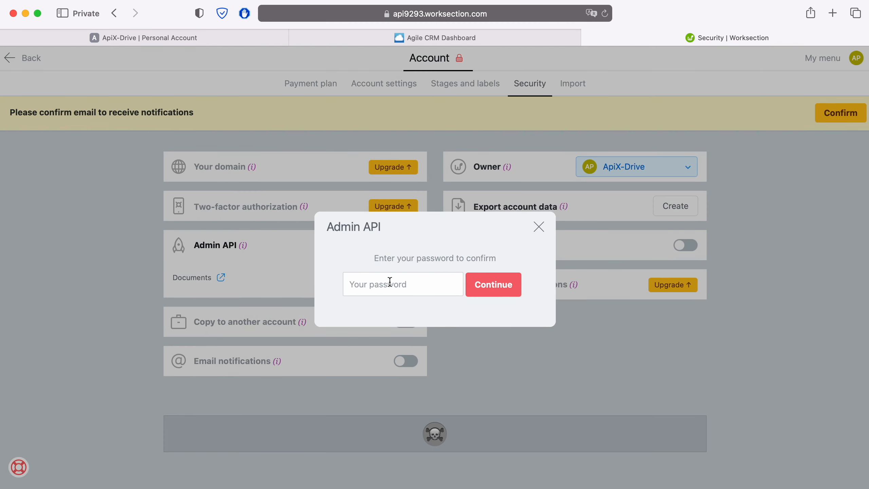
pyautogui.click(389, 283)
pyautogui.write('••••••••')
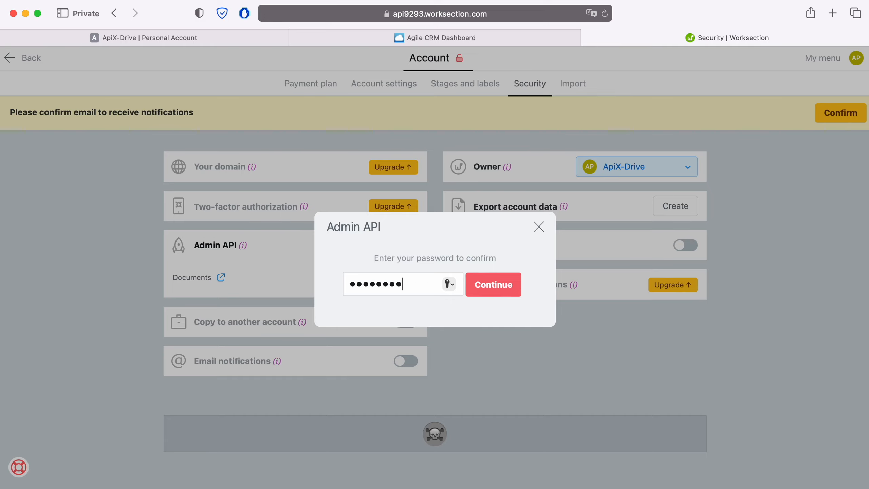
pyautogui.write('•••••')
pyautogui.click(494, 294)
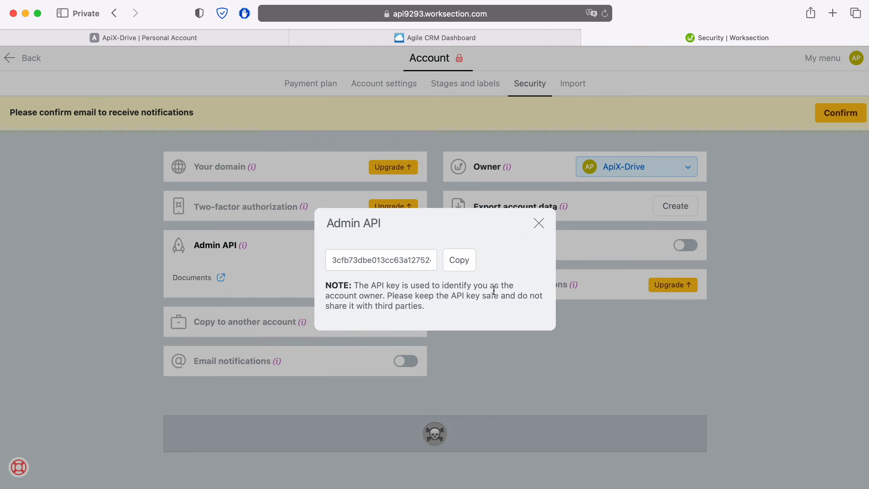
pyautogui.click(462, 262)
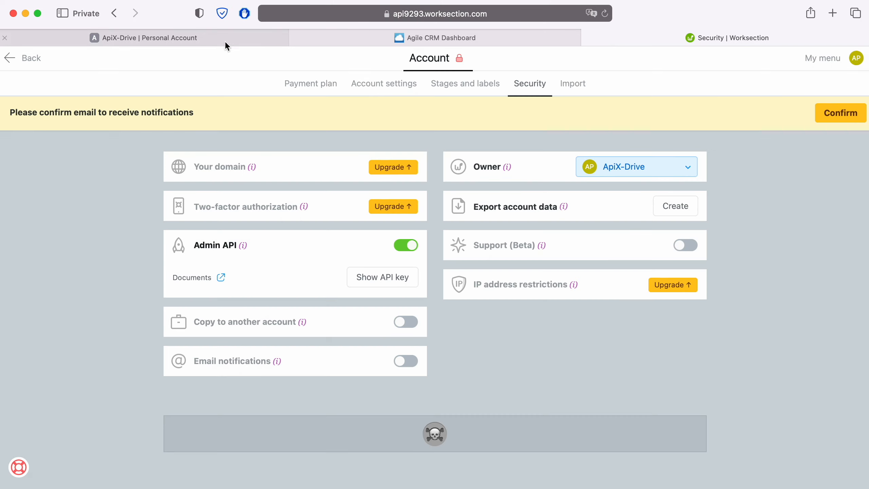
# - Paste the Worksection API key into ApiX-Drive and save the connection
pyautogui.click(227, 39)
pyautogui.rightClick(331, 284)
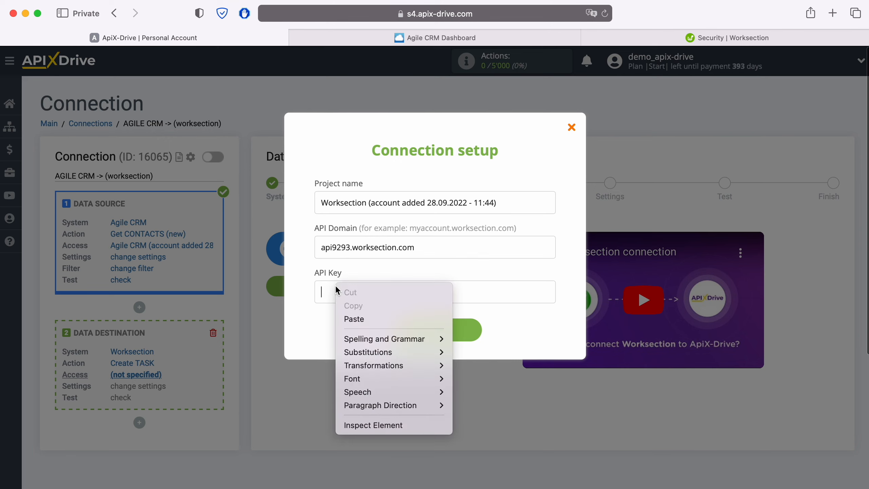
pyautogui.click(347, 317)
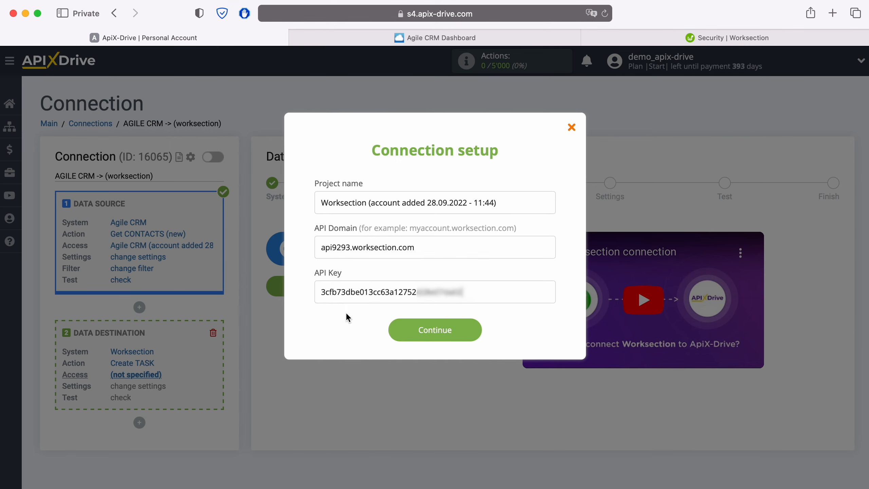
pyautogui.click(475, 329)
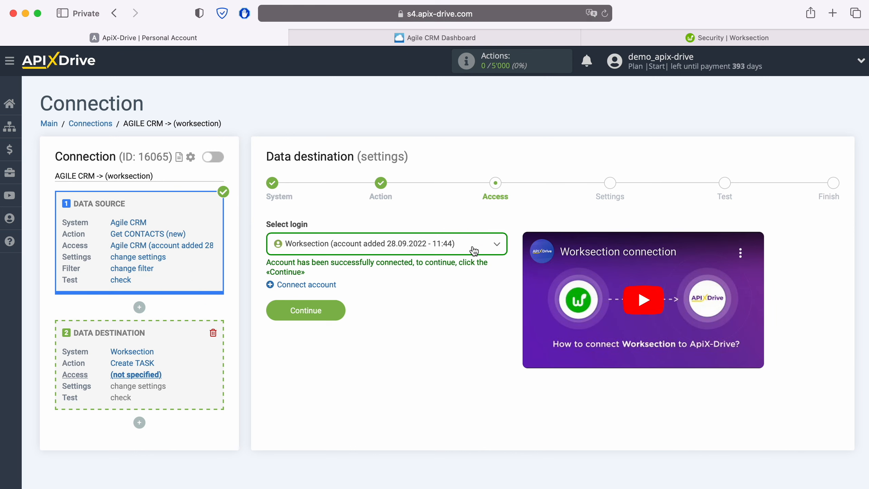
# - Select the connected Worksection login and continue to the task settings
pyautogui.click(473, 249)
pyautogui.click(448, 317)
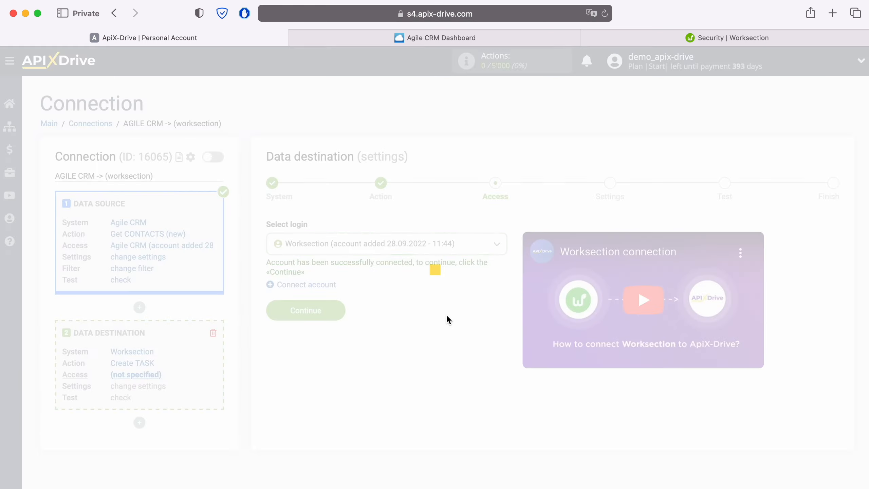
pyautogui.click(336, 312)
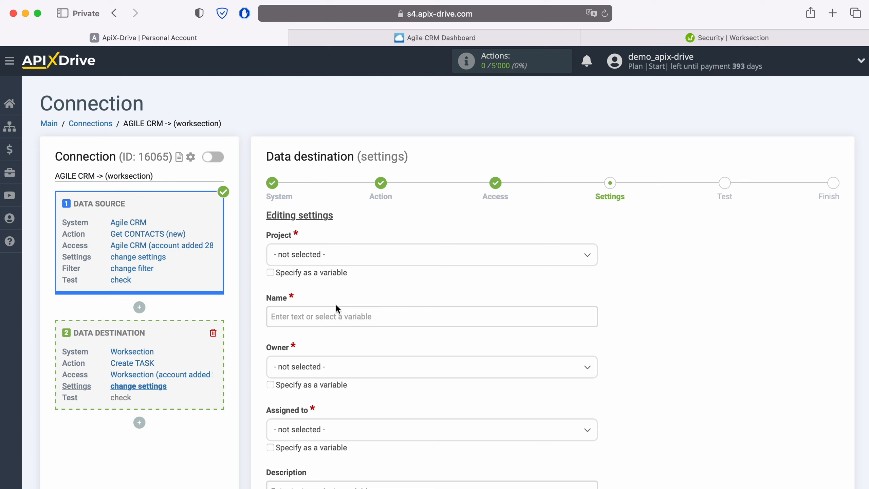
pyautogui.click(342, 260)
# - Set the project to ApiX-Drive and insert the contact's first and last name variables into the task Name
pyautogui.click(310, 315)
pyautogui.click(310, 317)
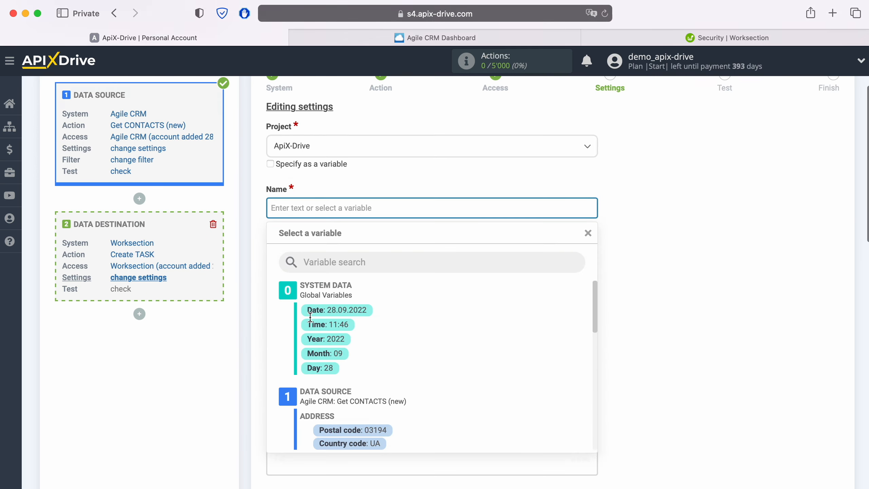
pyautogui.scroll(-5, 410, 325)
pyautogui.scroll(-2, 492, 319)
pyautogui.scroll(-1, 492, 318)
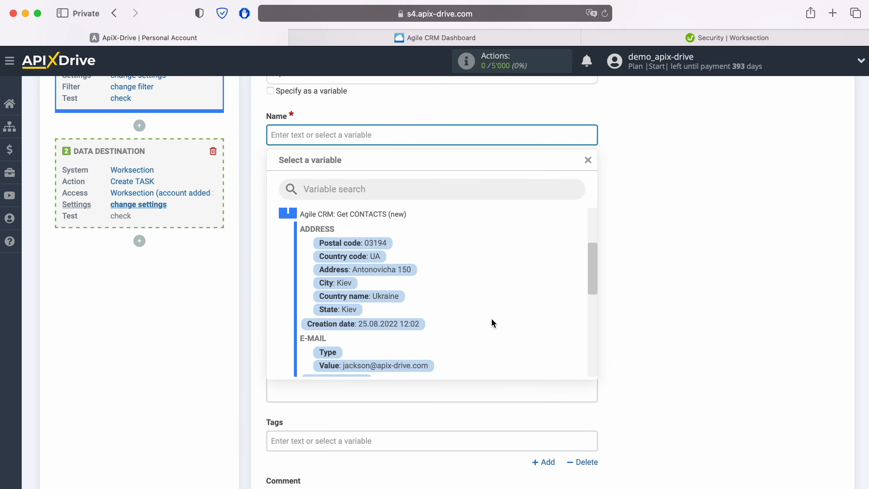
pyautogui.scroll(-3, 490, 318)
pyautogui.click(340, 306)
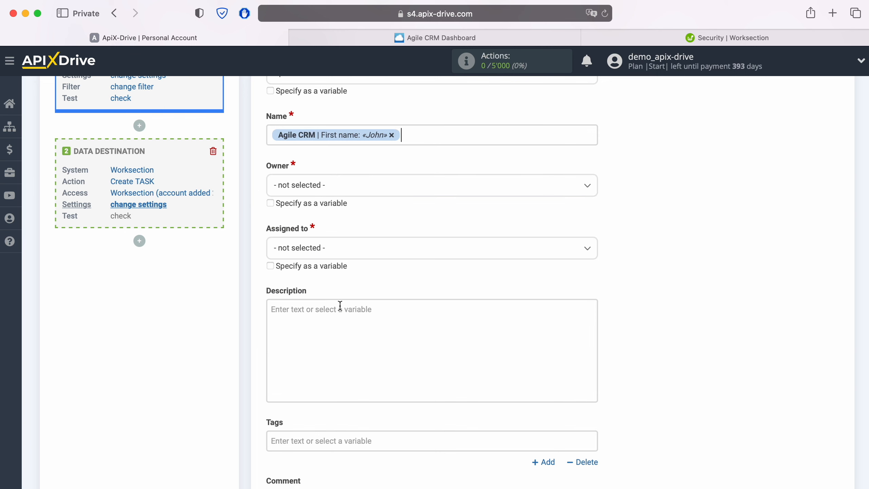
pyautogui.click(434, 137)
pyautogui.click(375, 335)
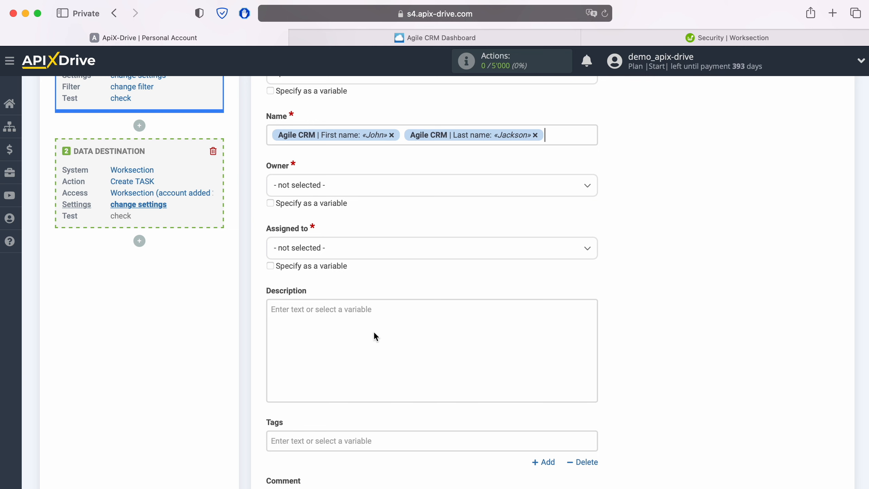
# - Prefix the task name with 'New CONTACT from AgileCRM' and make ApiX-Drive the Owner
pyautogui.click(270, 135)
pyautogui.write('New ')
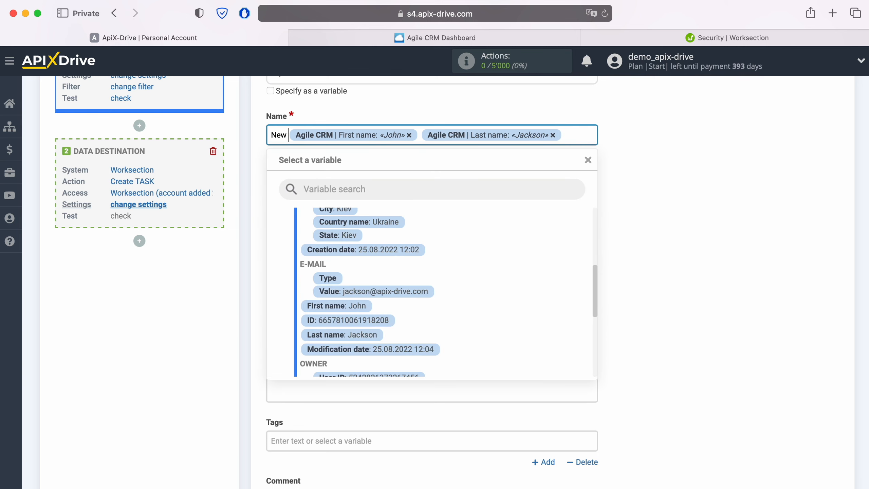
pyautogui.write('CONTACT from')
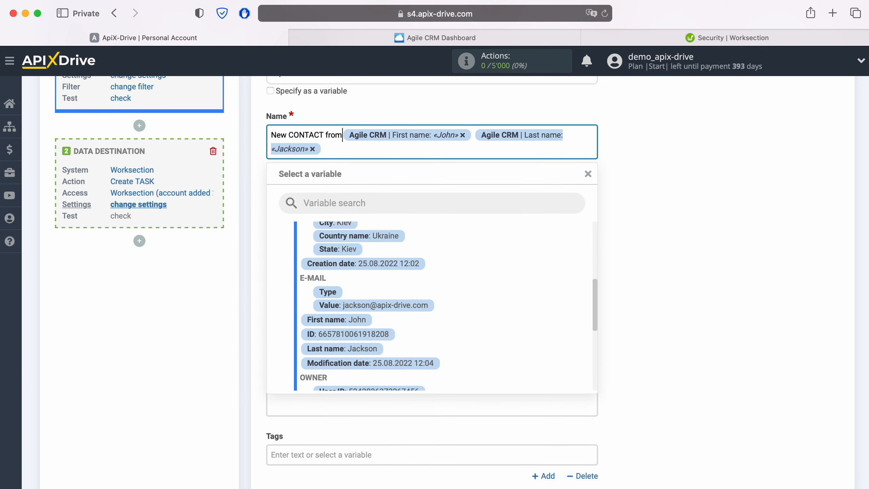
pyautogui.write(' AgileCRM')
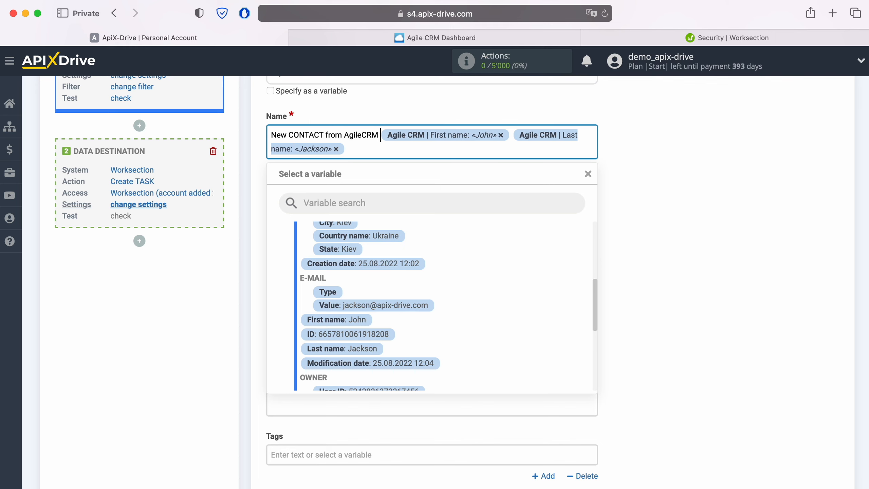
pyautogui.click(203, 264)
pyautogui.click(351, 203)
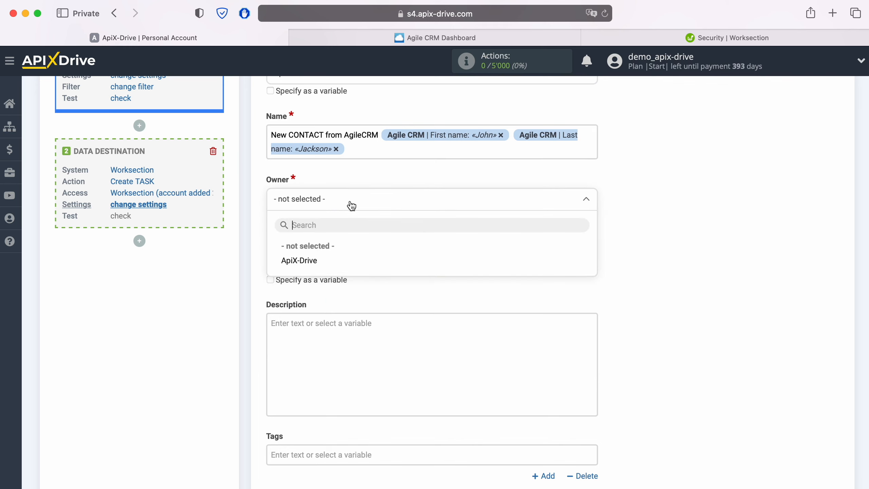
pyautogui.click(311, 261)
pyautogui.click(325, 262)
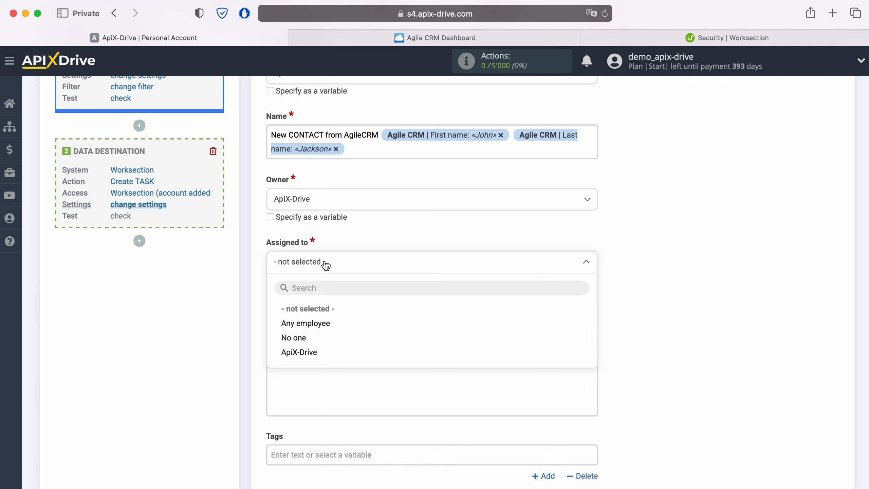
# - Assign the task to ApiX-Drive and begin the description with a Date line holding the contact's creation date
pyautogui.click(303, 352)
pyautogui.click(306, 337)
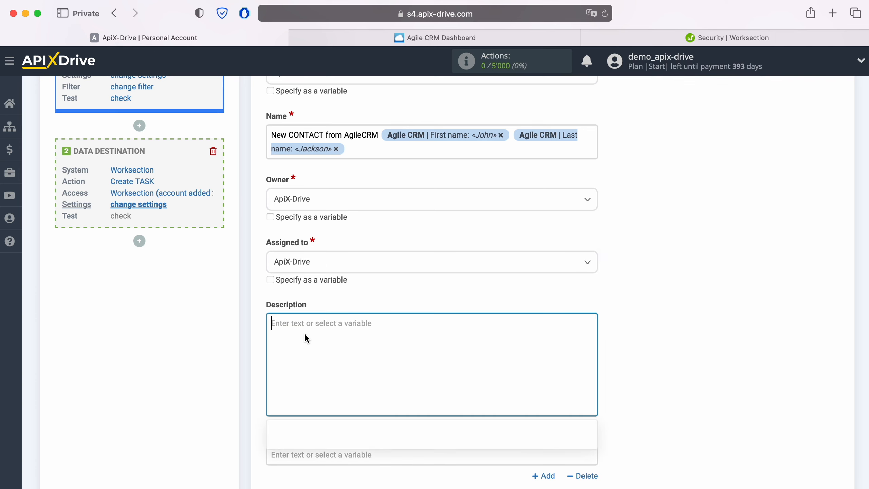
pyautogui.write('Date')
pyautogui.scroll(-2, 456, 438)
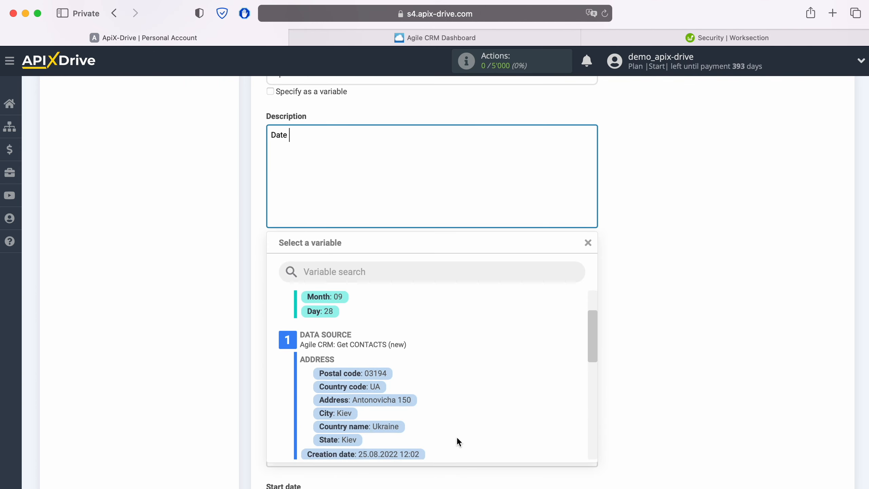
pyautogui.scroll(-1, 456, 436)
pyautogui.click(410, 439)
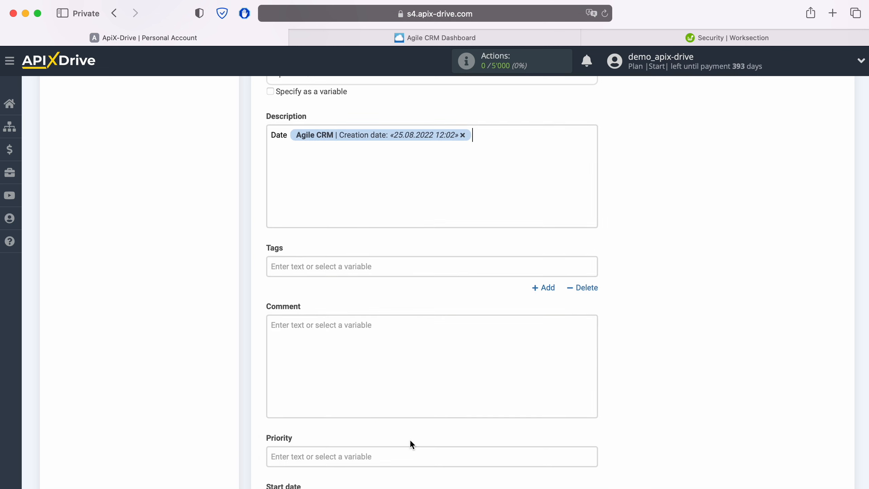
pyautogui.press('Return')
# - Add a Name line with the contact's first and last name
pyautogui.write('Name')
pyautogui.click(350, 150)
pyautogui.scroll(-5, 435, 342)
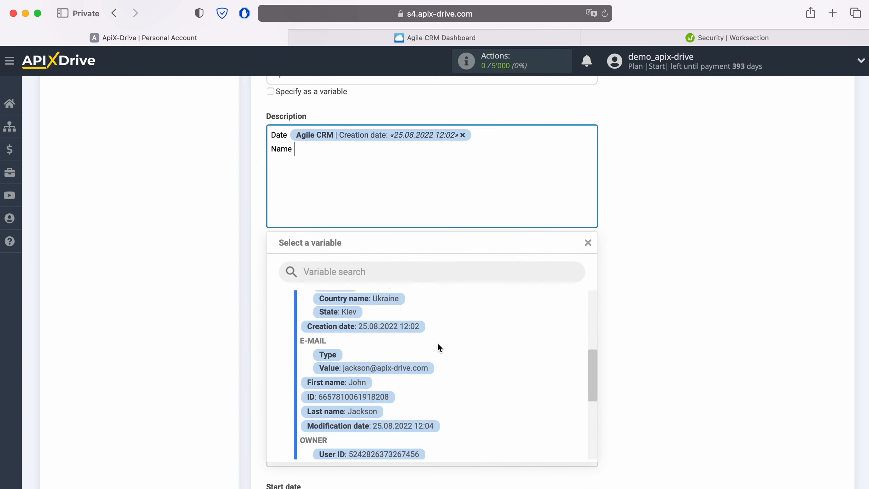
pyautogui.click(357, 381)
pyautogui.click(441, 178)
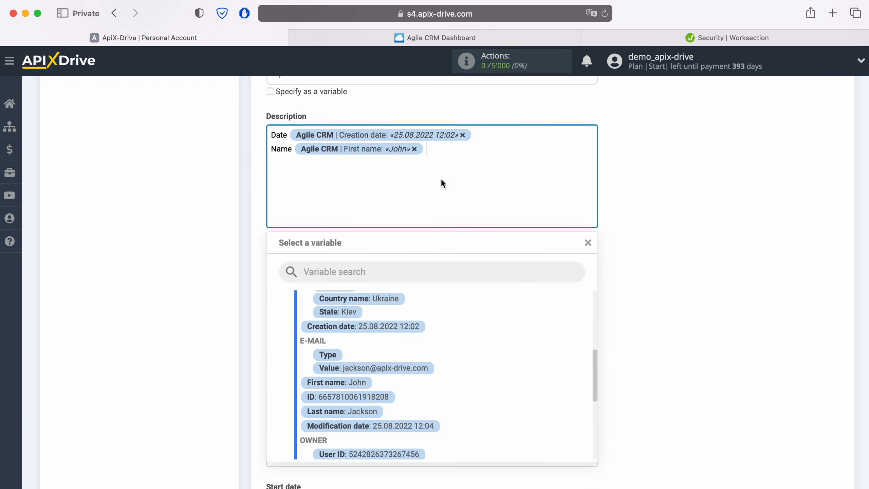
pyautogui.click(373, 411)
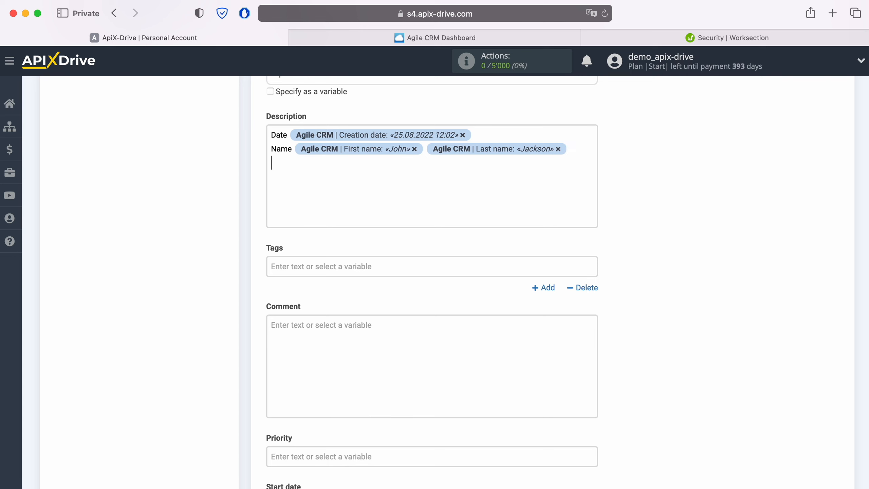
# - Add Email and Phone lines filled with the contact's email address and phone number
pyautogui.press('Return')
pyautogui.write('Email')
pyautogui.click(335, 166)
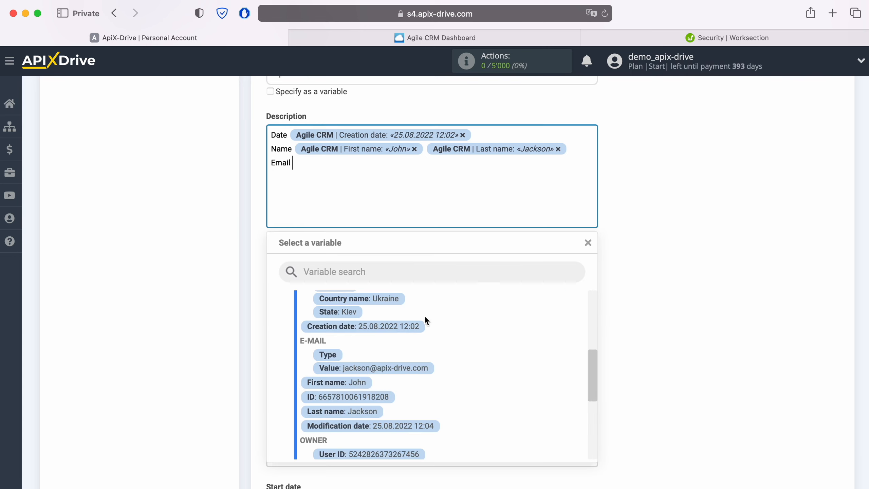
pyautogui.click(418, 370)
pyautogui.press('Return')
pyautogui.write('Phone')
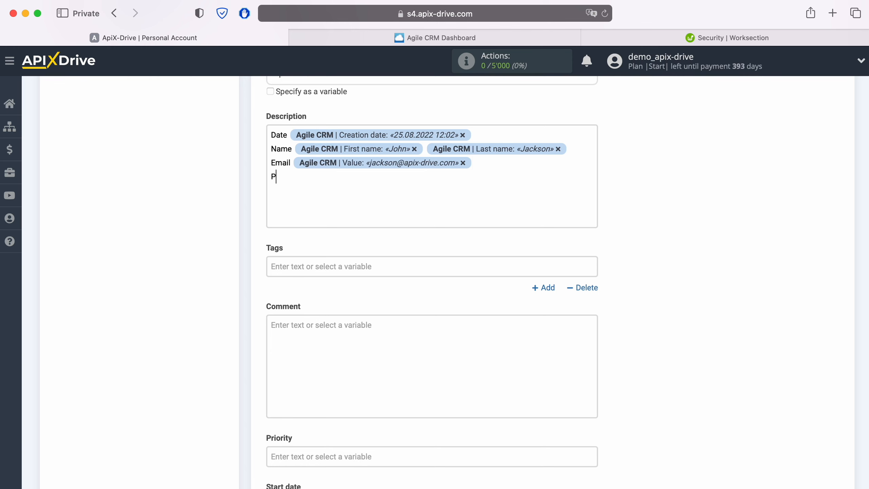
pyautogui.click(344, 181)
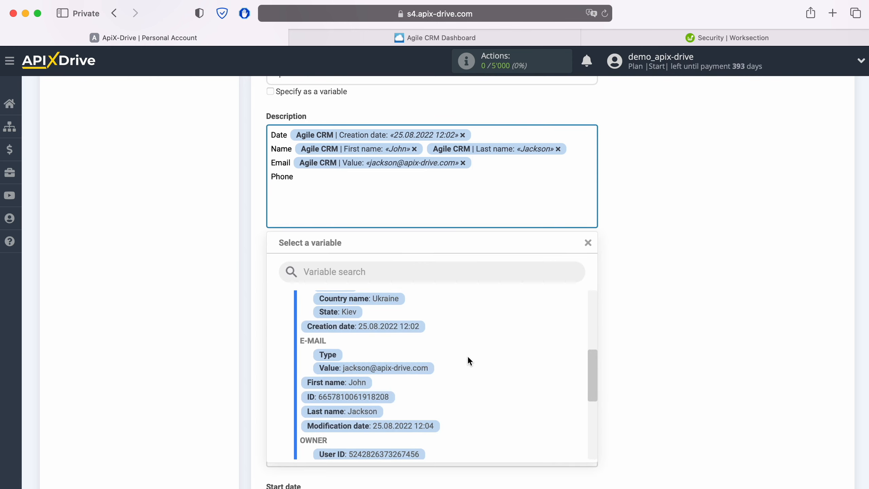
pyautogui.scroll(-3, 466, 356)
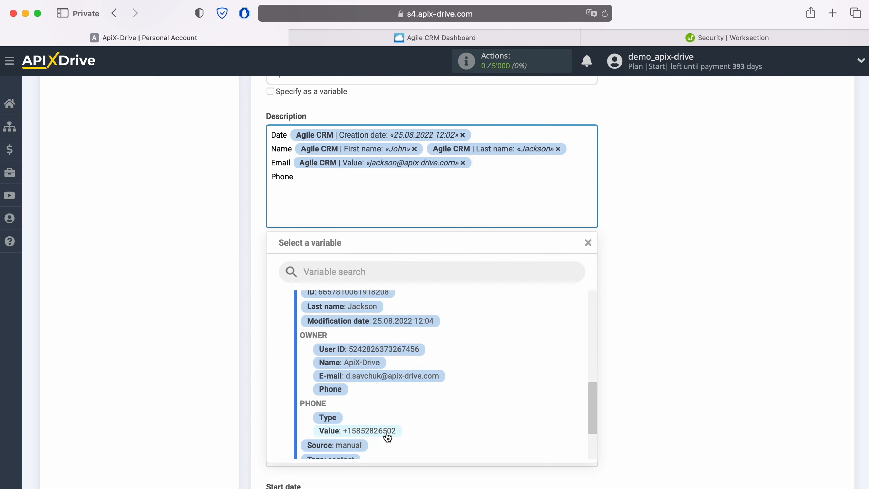
pyautogui.click(386, 432)
# - Add a Web line filled with the contact's website
pyautogui.write('Web')
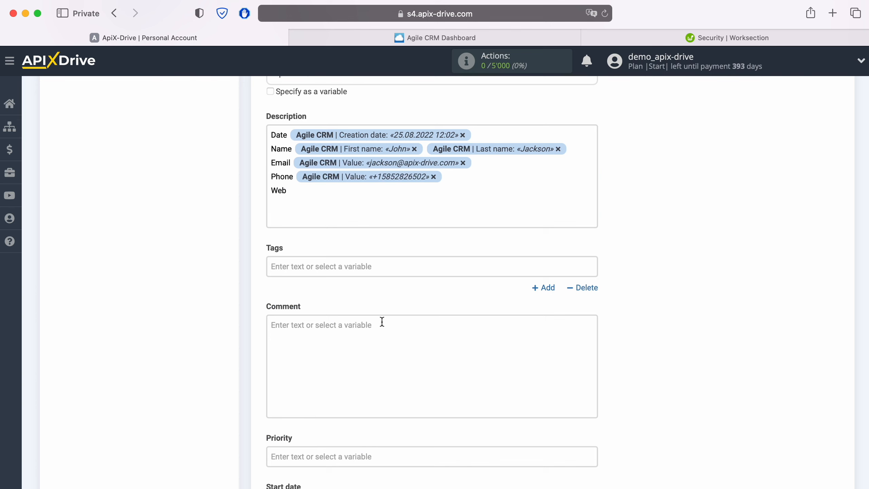
pyautogui.click(351, 195)
pyautogui.scroll(-3, 492, 384)
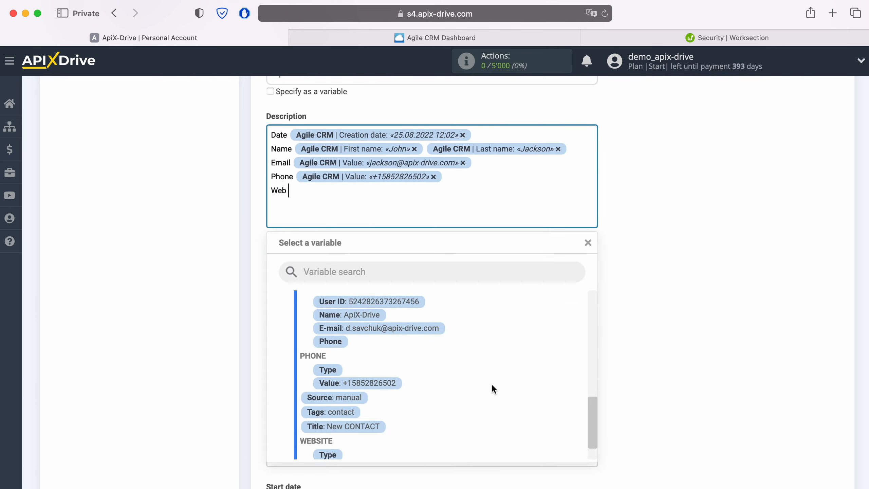
pyautogui.click(404, 435)
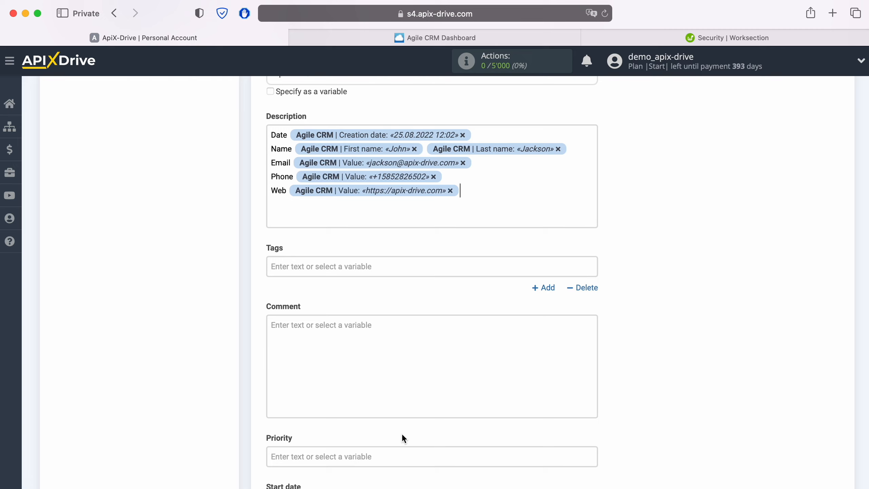
pyautogui.scroll(-3, 402, 430)
pyautogui.scroll(-4, 404, 429)
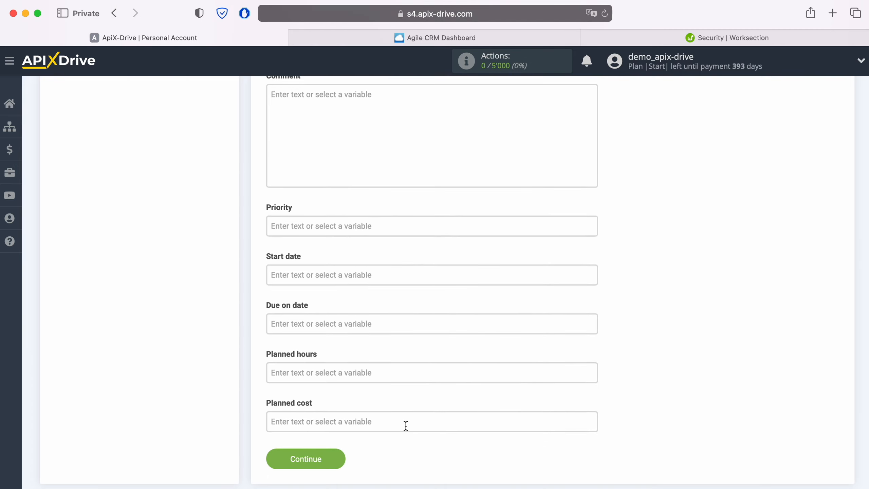
# - Save the task fields and send test data to Worksection, then switch to Worksection
pyautogui.click(332, 458)
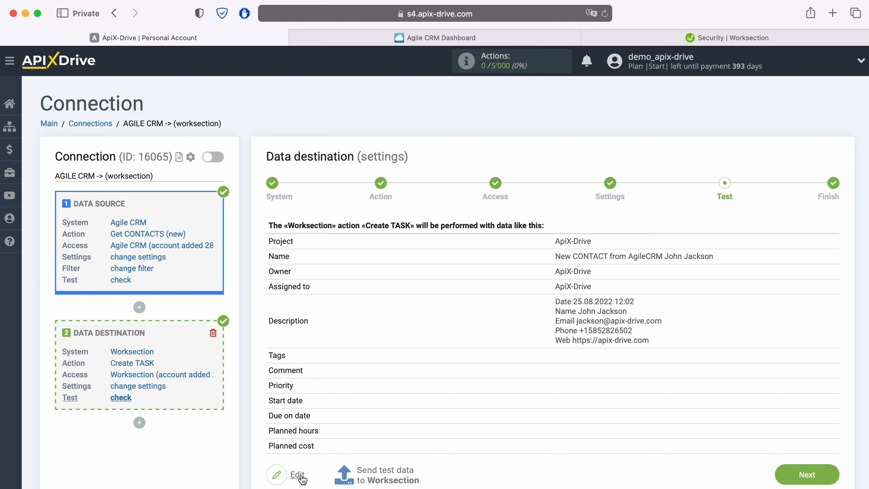
pyautogui.click(385, 473)
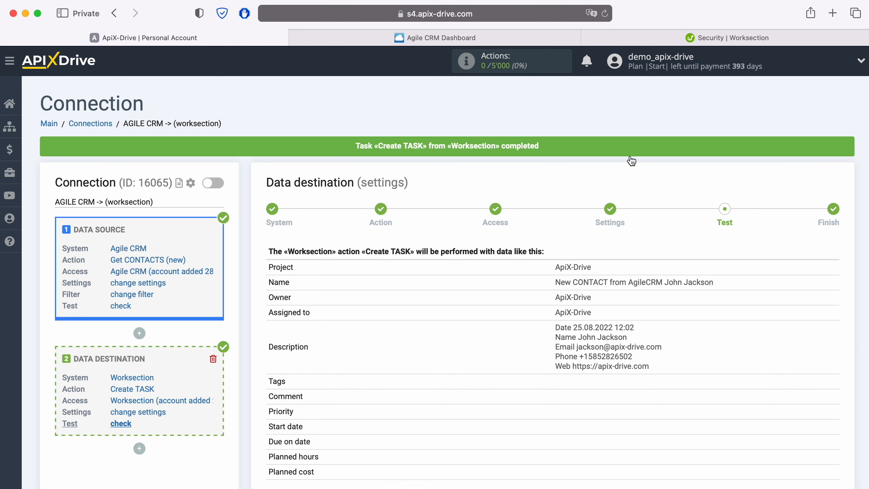
pyautogui.click(613, 38)
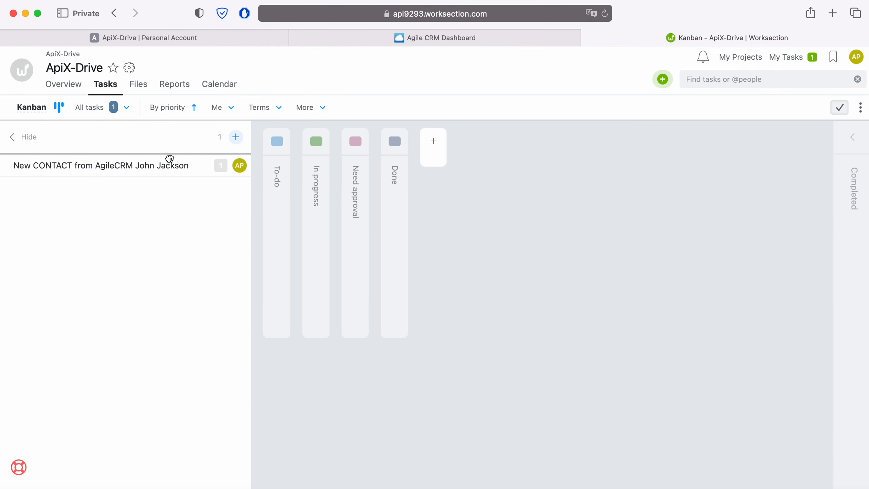
# - View the new contact task's details in Worksection, then return to ApiX-Drive's Test step
pyautogui.click(138, 166)
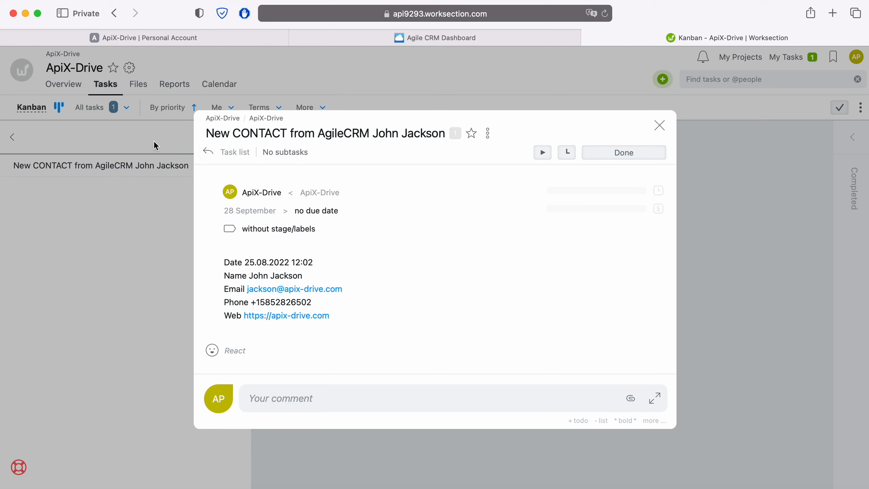
pyautogui.click(185, 34)
pyautogui.scroll(-3, 769, 358)
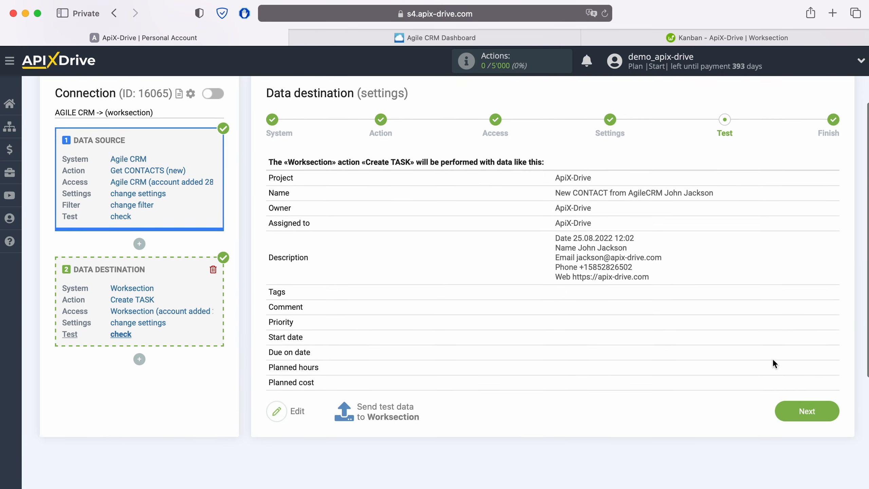
# - Finish the destination setup, enable auto-update and set the connection's update interval to 5 minutes
pyautogui.click(838, 411)
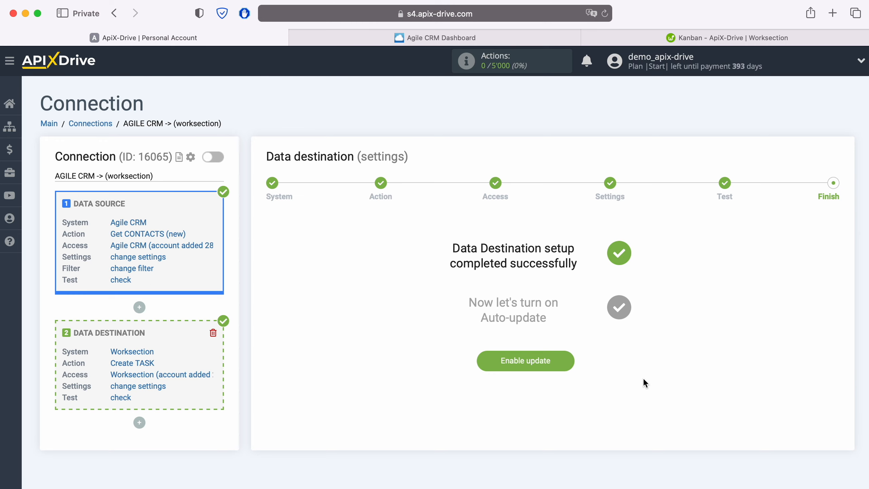
pyautogui.click(568, 358)
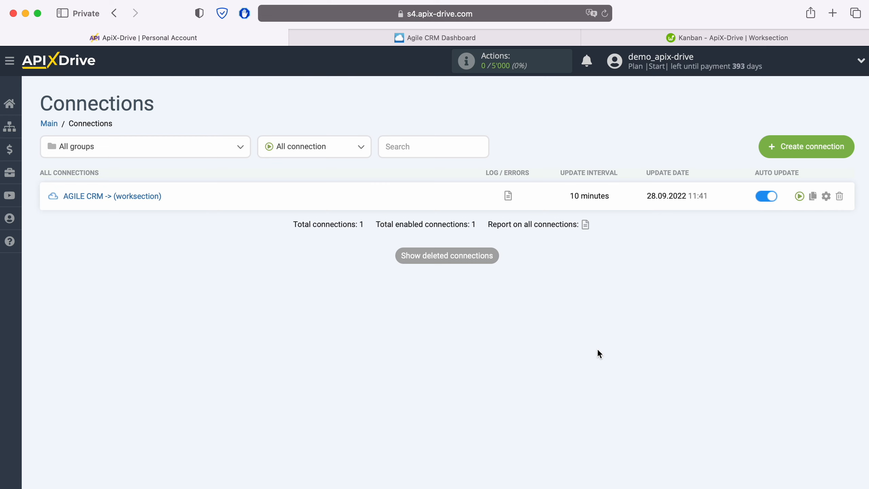
pyautogui.click(826, 195)
pyautogui.click(479, 282)
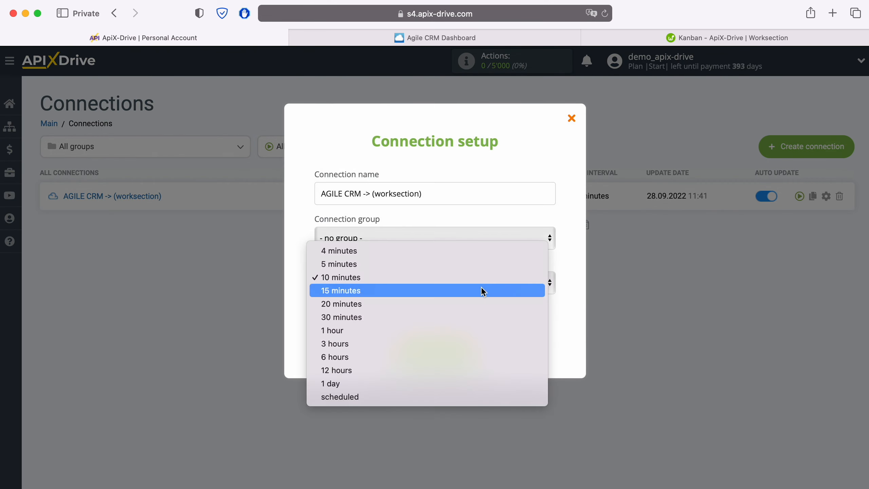
pyautogui.click(461, 264)
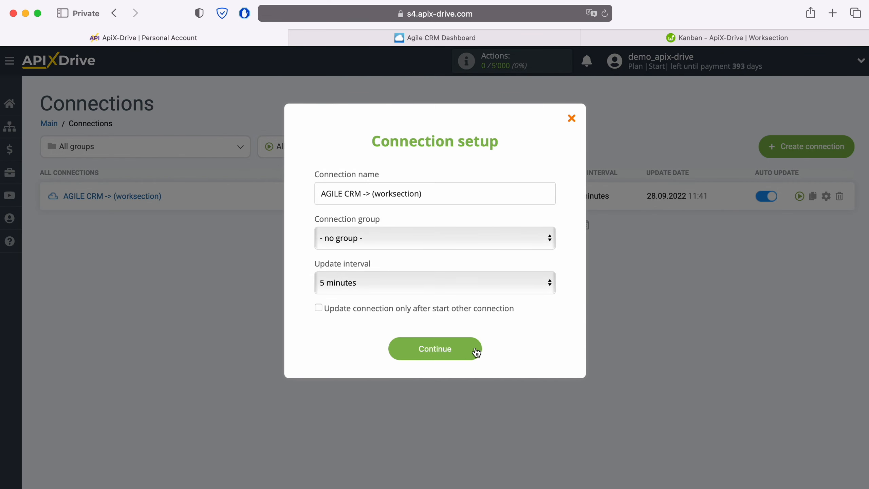
pyautogui.click(475, 350)
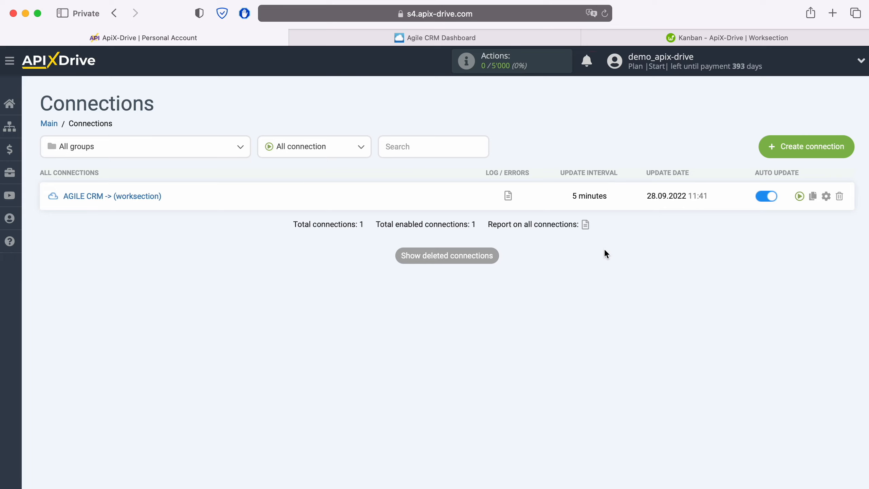